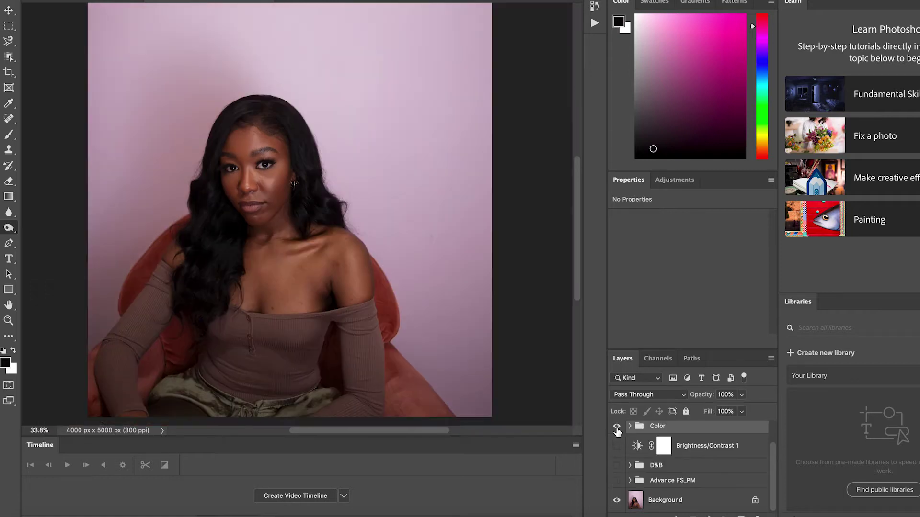
Step: Compare the portrait with the Color group, Brightness/Contrast 1, the D&B group and the Advance FS_PM group hidden and shown
left_click(617, 427)
left_click(617, 427)
left_click(617, 446)
left_click(617, 465)
left_click(619, 481)
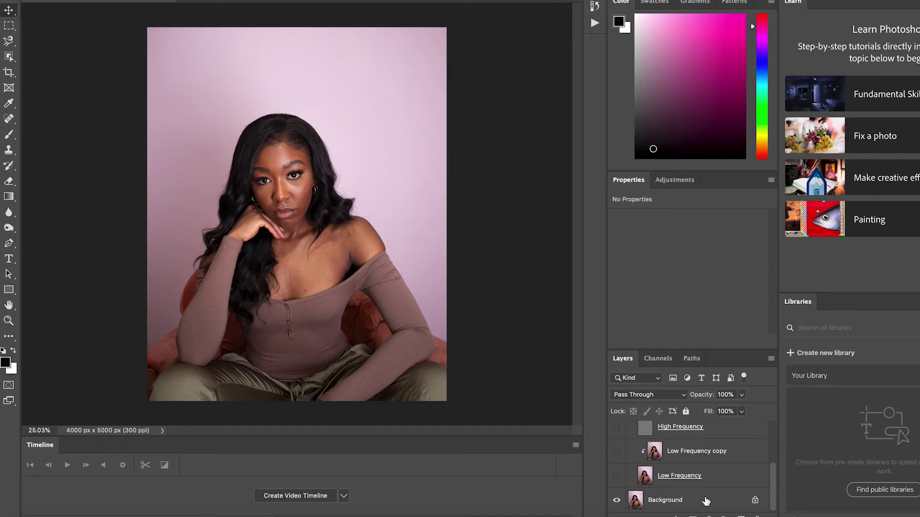
Step: Switch the Advance FS_PM, D&B and Color groups on and off to compare the hand-on-chin portrait before and after retouching
left_click_drag(706, 501, 632, 461)
left_click(616, 459)
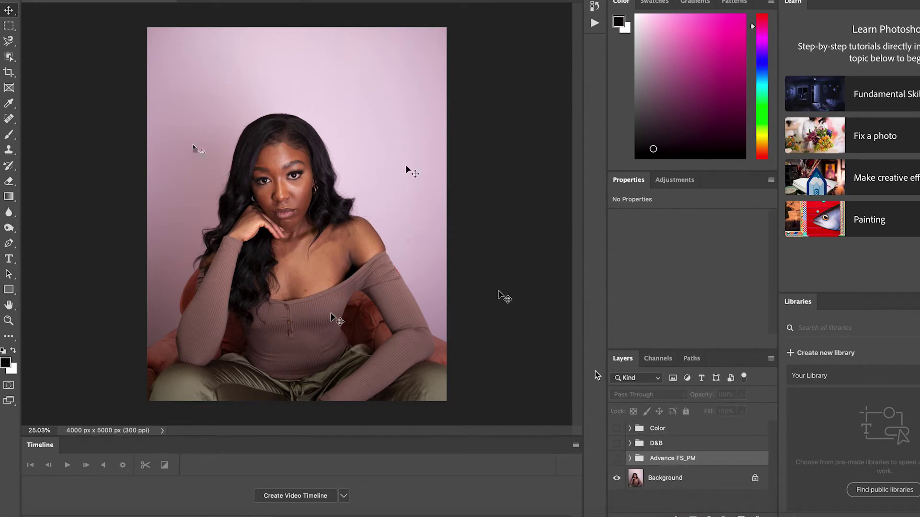
left_click(617, 460)
left_click(617, 443)
left_click(617, 430)
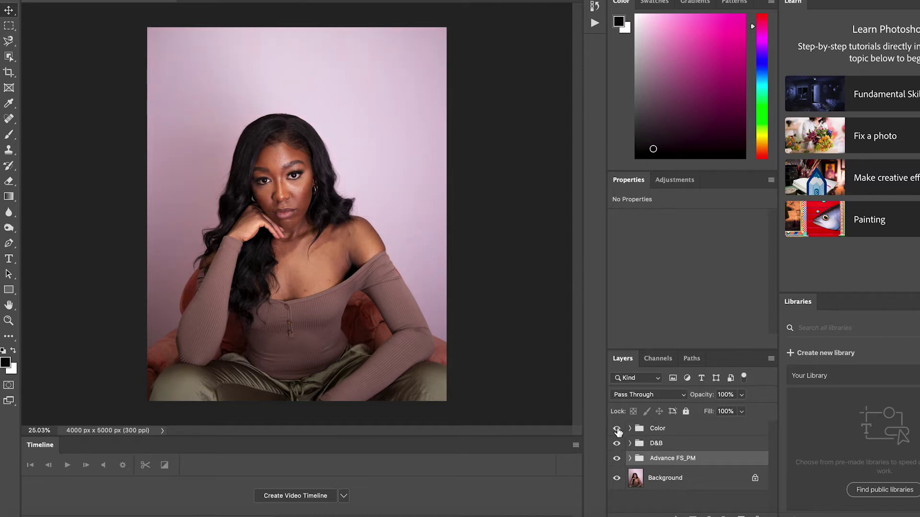
left_click_drag(618, 429, 618, 461)
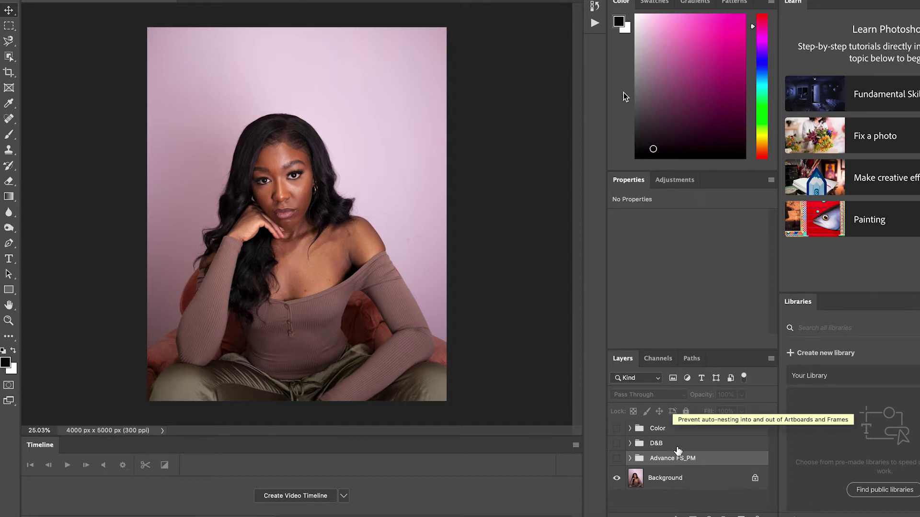
Step: Check the Advance FS_PM action in the PM Frequency Separation action set
left_click(595, 24)
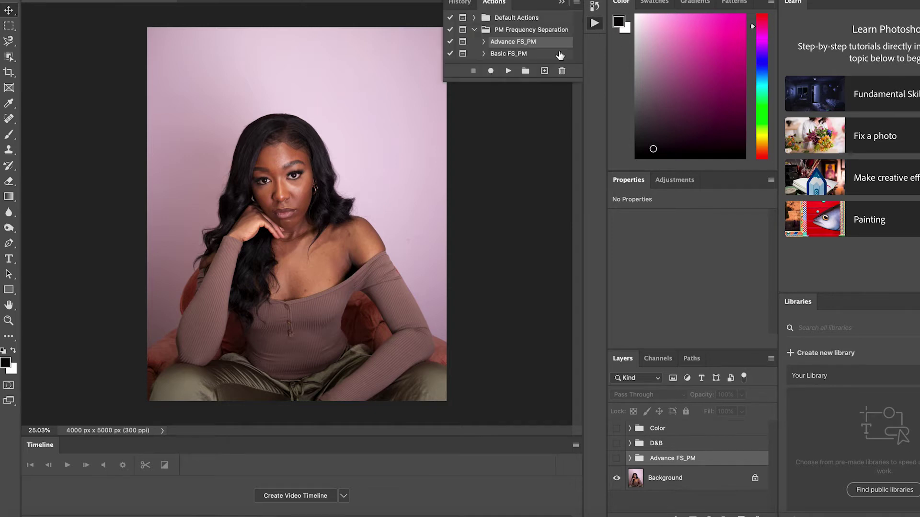
left_click_drag(513, 46, 517, 46)
left_click(594, 23)
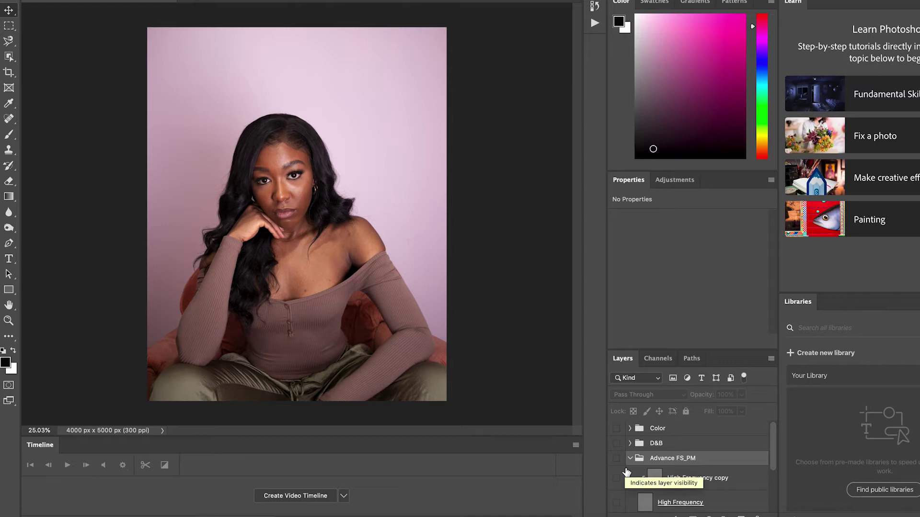
Step: Show the Advance FS_PM group with its High Frequency and Low Frequency layers, and select the Low Frequency copy layer while keeping it hidden
left_click(618, 478)
scroll(618, 486, "down", 3)
left_click(627, 451)
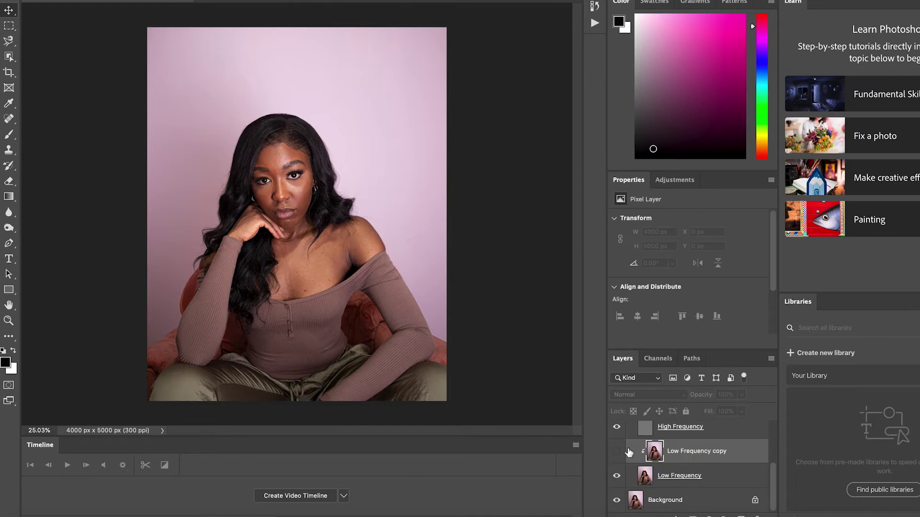
left_click(617, 453)
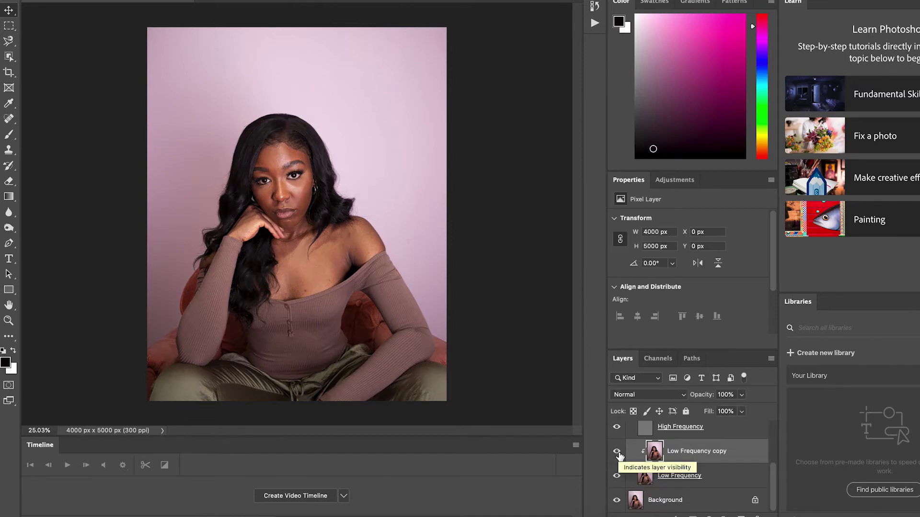
left_click_drag(678, 455, 622, 472)
left_click(618, 454)
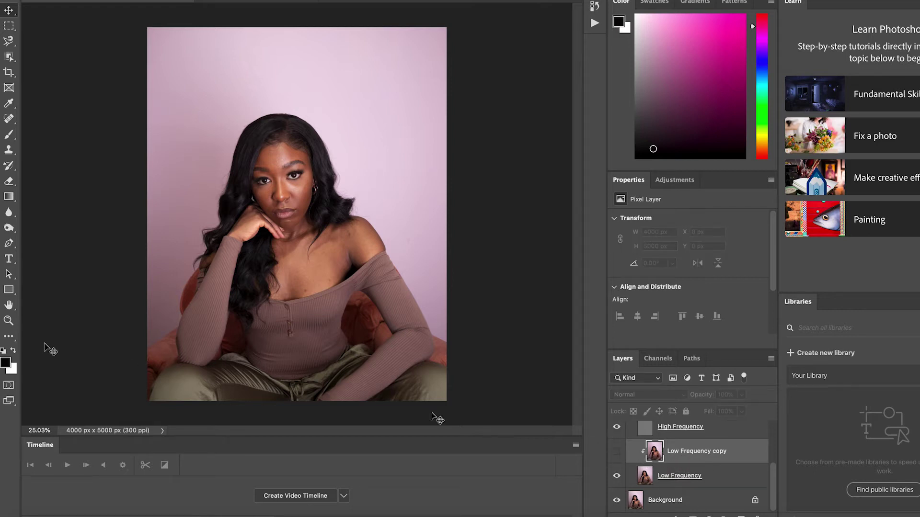
Step: Look through the retouching tools and activate the Brush tool
right_click(14, 229)
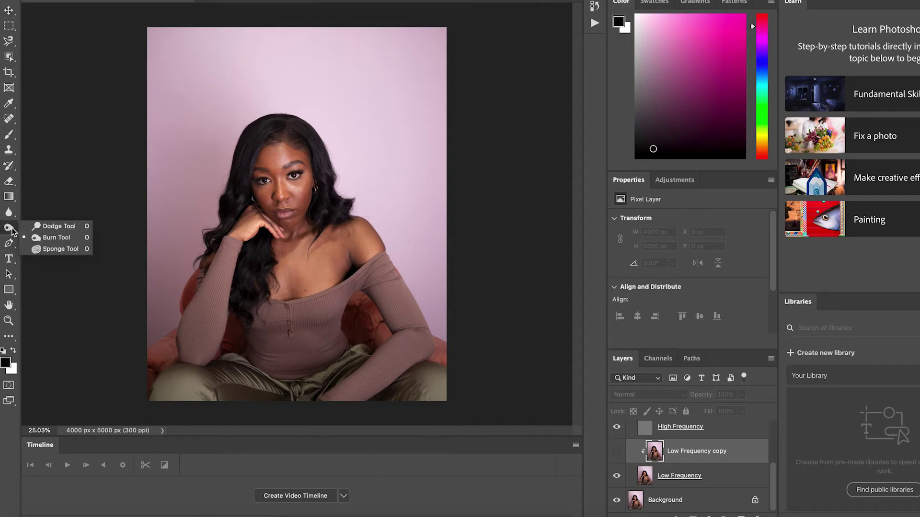
left_click(15, 157)
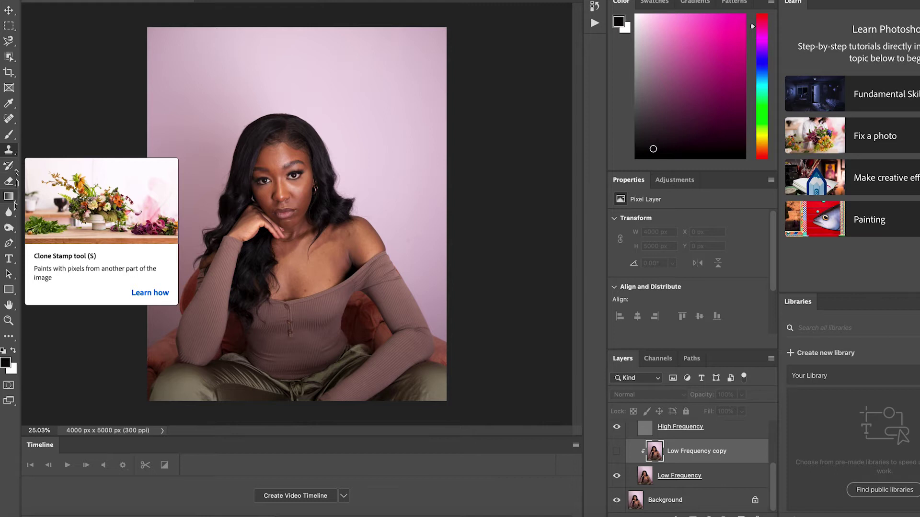
left_click(16, 136)
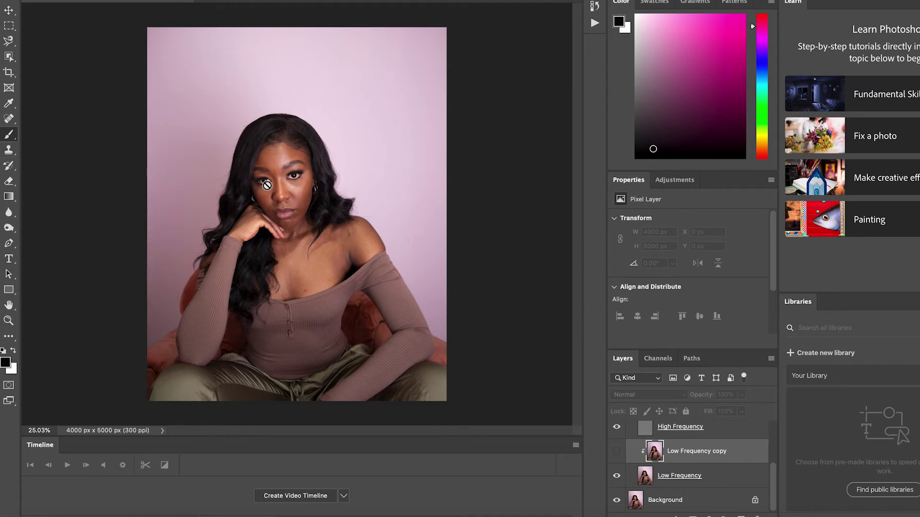
Step: Compare the tones on the face and chest with the Low Frequency copy layer hidden and shown, and leave the layer shown
scroll(272, 184, "up", 5)
scroll(272, 184, "up", 2)
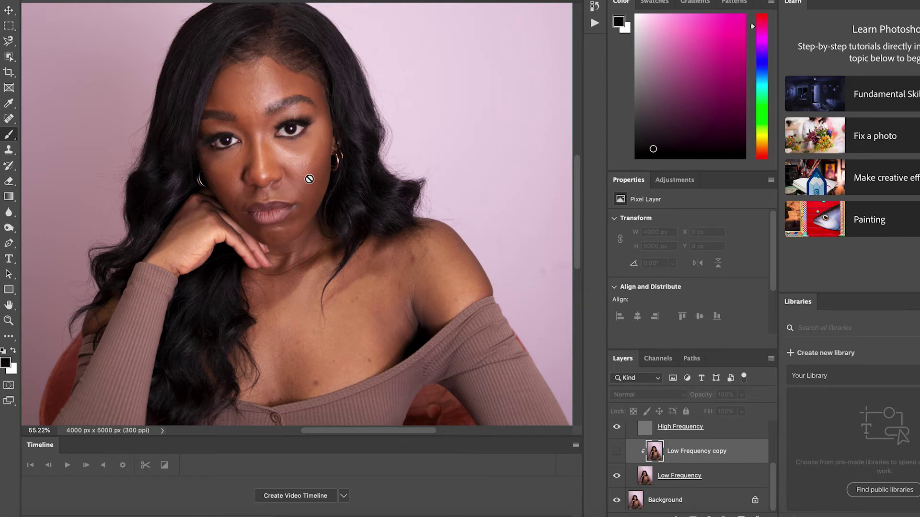
left_click(616, 452)
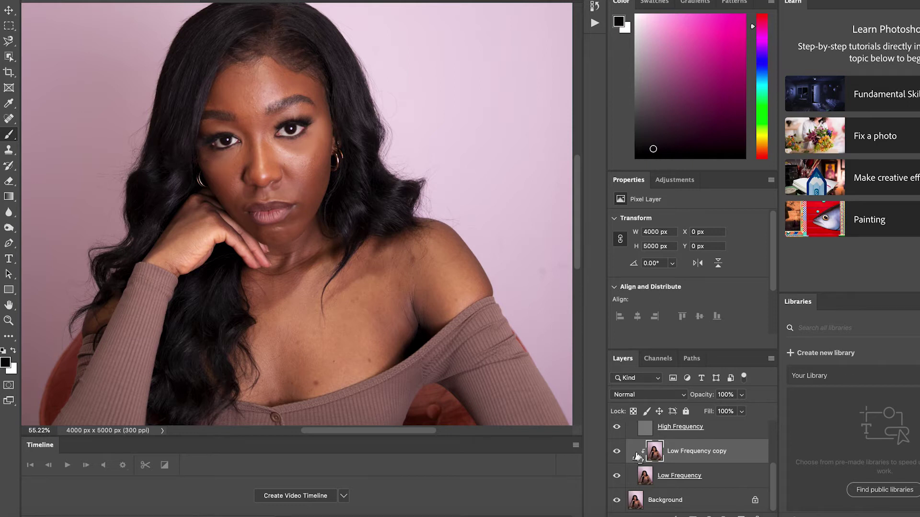
left_click(617, 453)
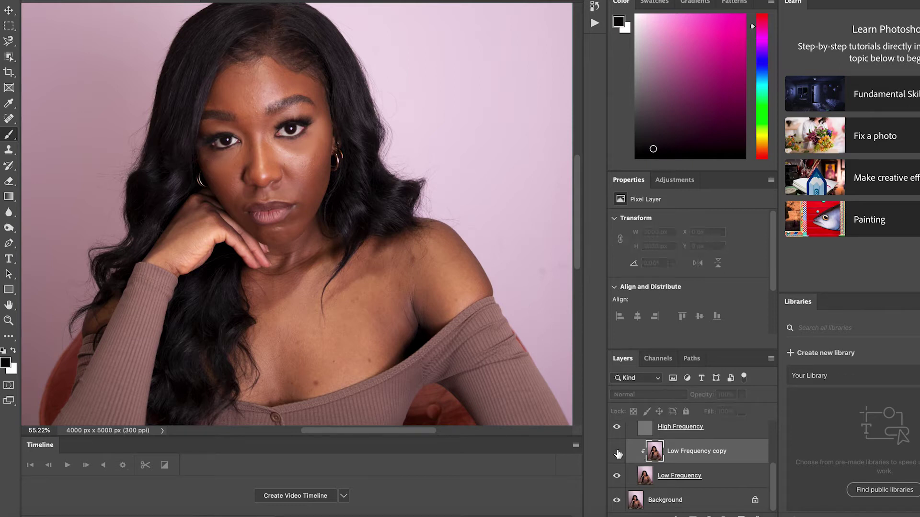
left_click(618, 452)
left_click(617, 453)
left_click(618, 452)
left_click(618, 453)
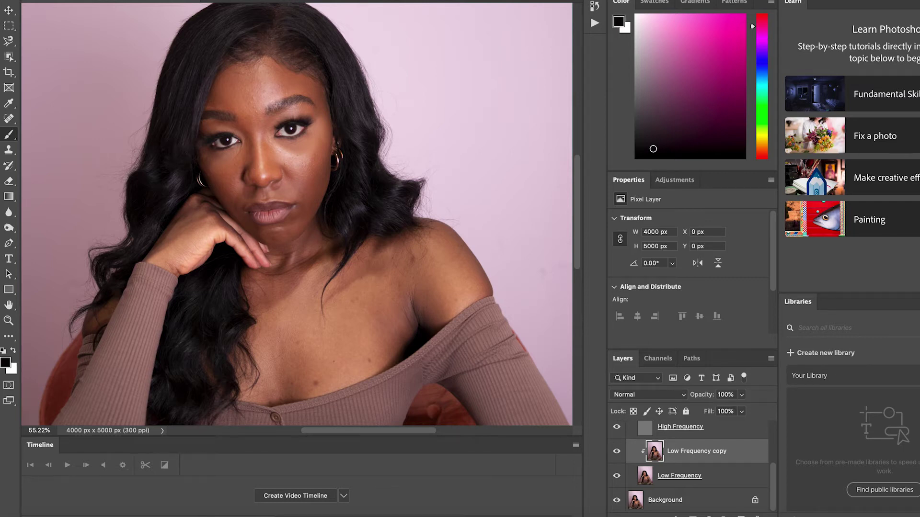
left_click(618, 453)
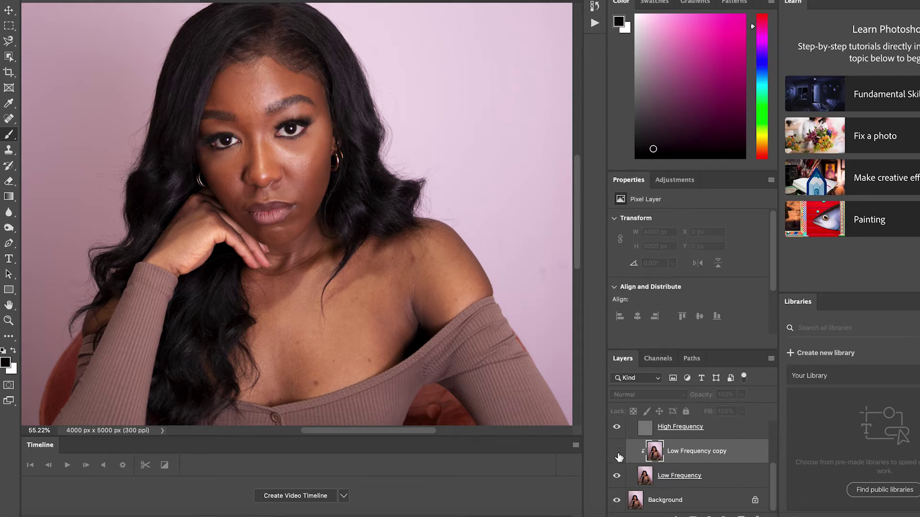
left_click(618, 453)
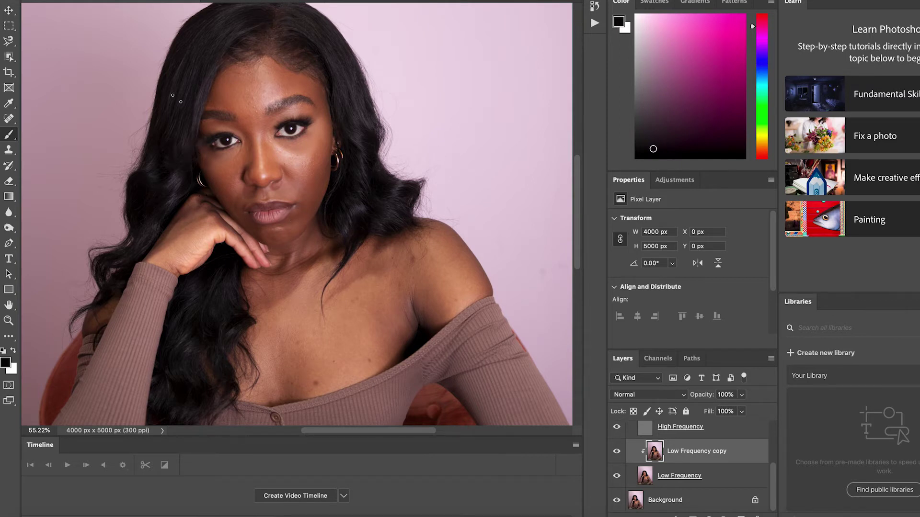
left_click(619, 454)
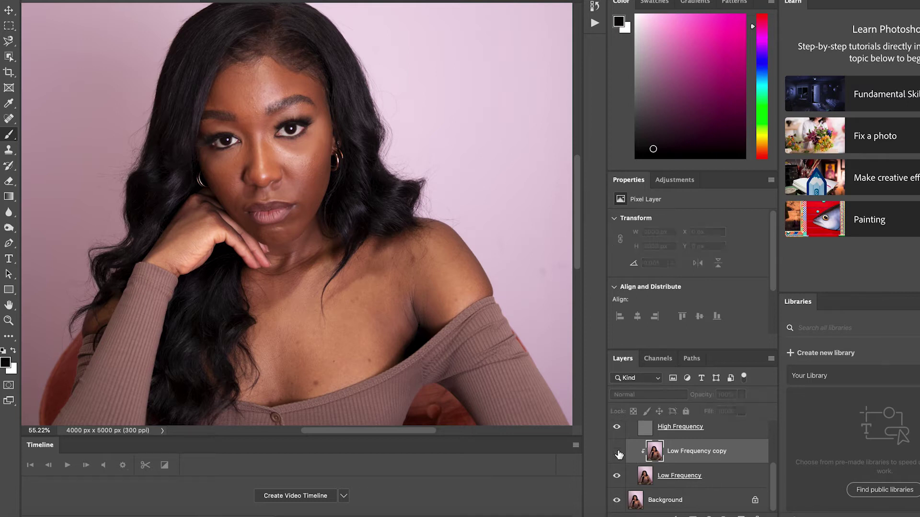
left_click(618, 454)
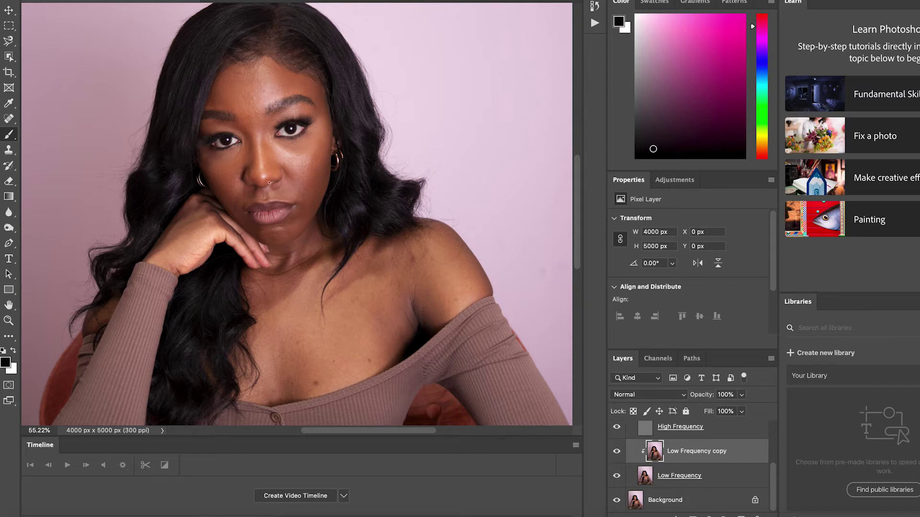
Step: Select the High Frequency copy layer and activate the Clone Stamp tool
scroll(695, 484, "up", 2)
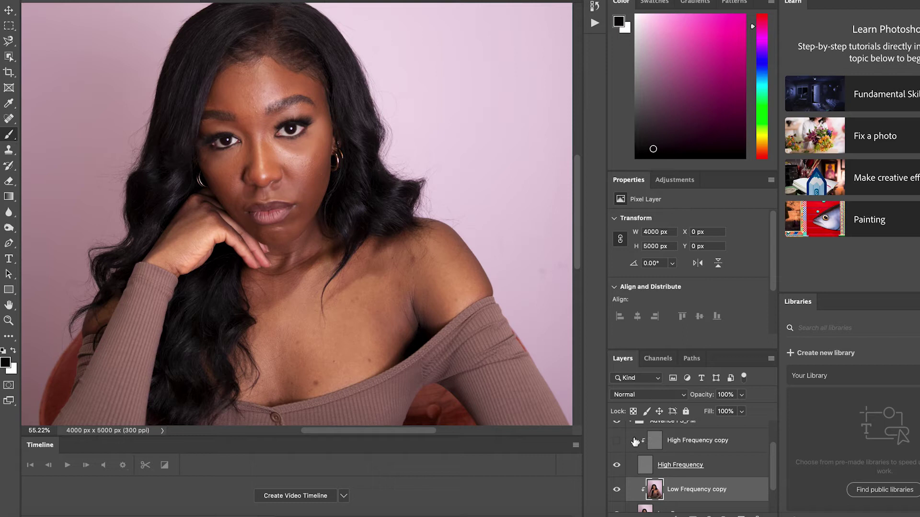
left_click(686, 449)
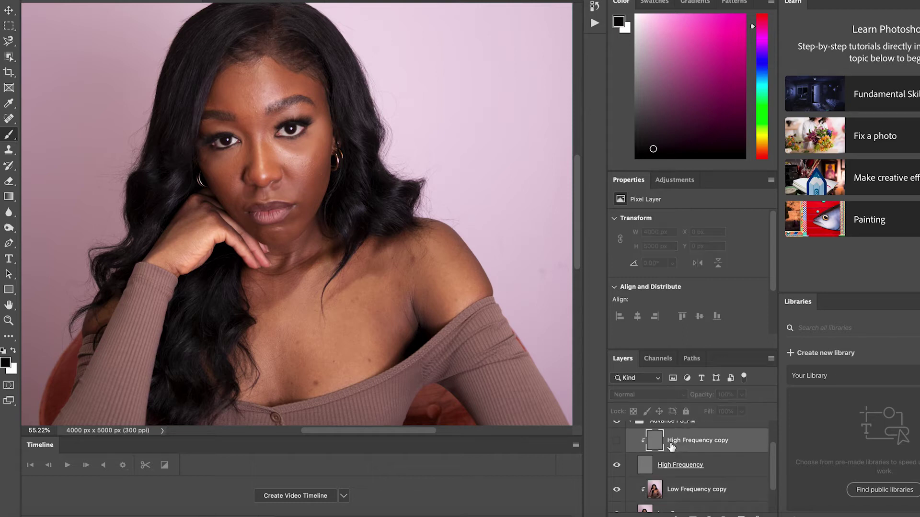
left_click(10, 152)
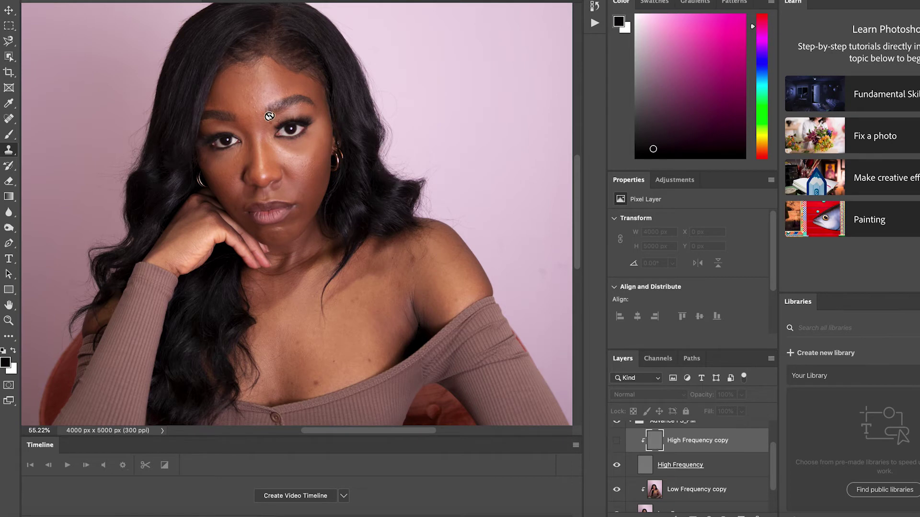
Step: Compare the facial skin texture with the High Frequency copy layer hidden and shown, and leave the layer shown
scroll(254, 99, "down", 1)
scroll(255, 99, "up", 3)
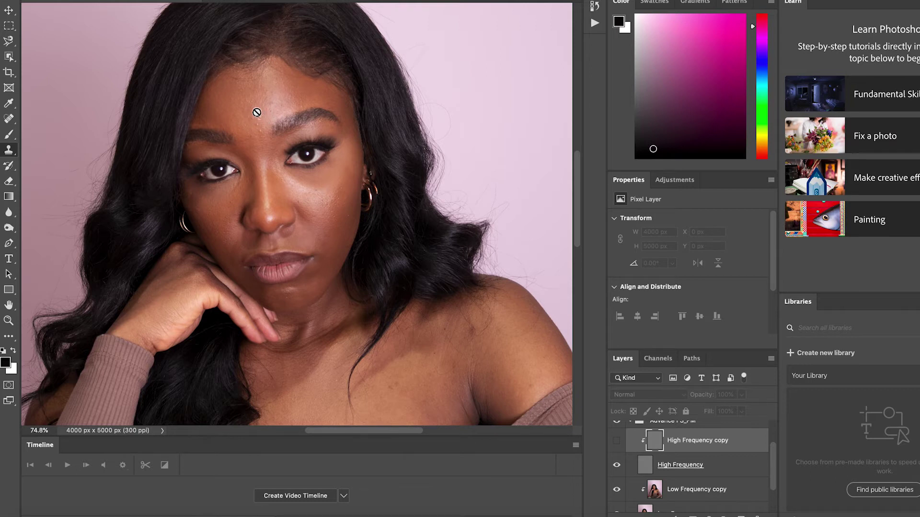
left_click(616, 442)
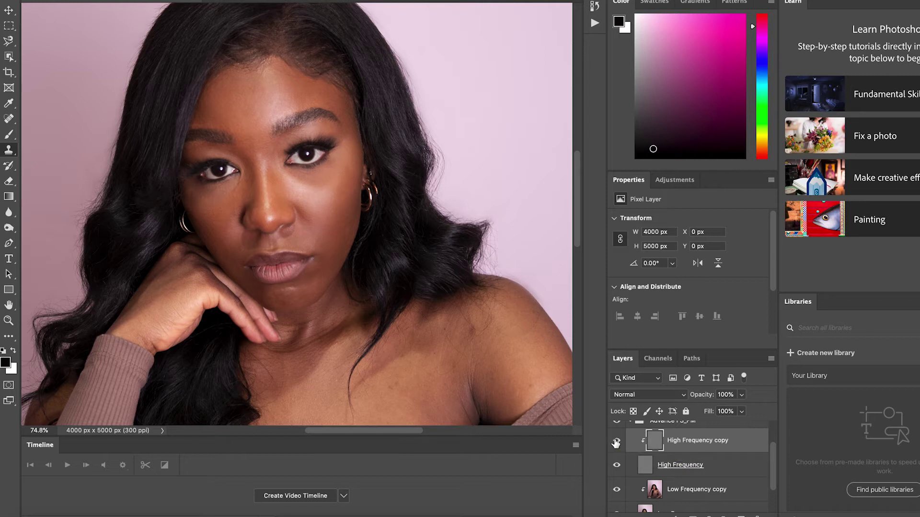
left_click(616, 443)
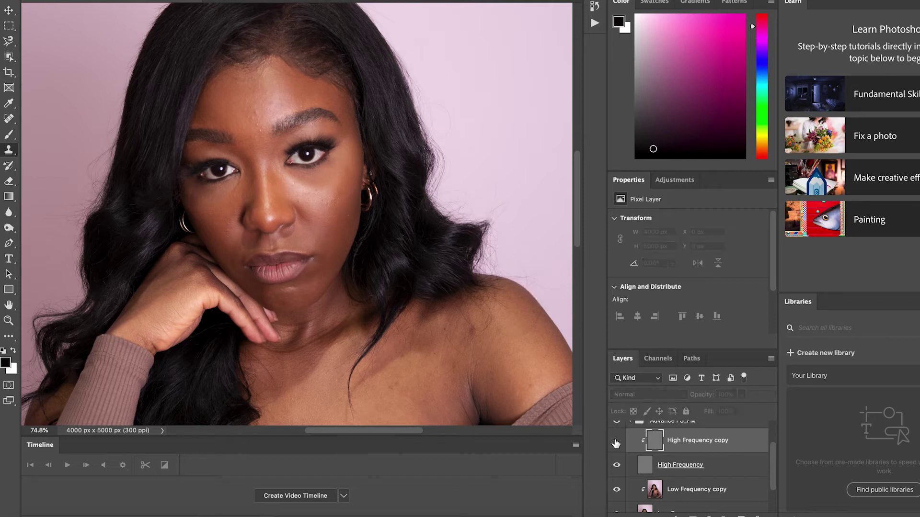
scroll(289, 164, "up", 2)
left_click(618, 442)
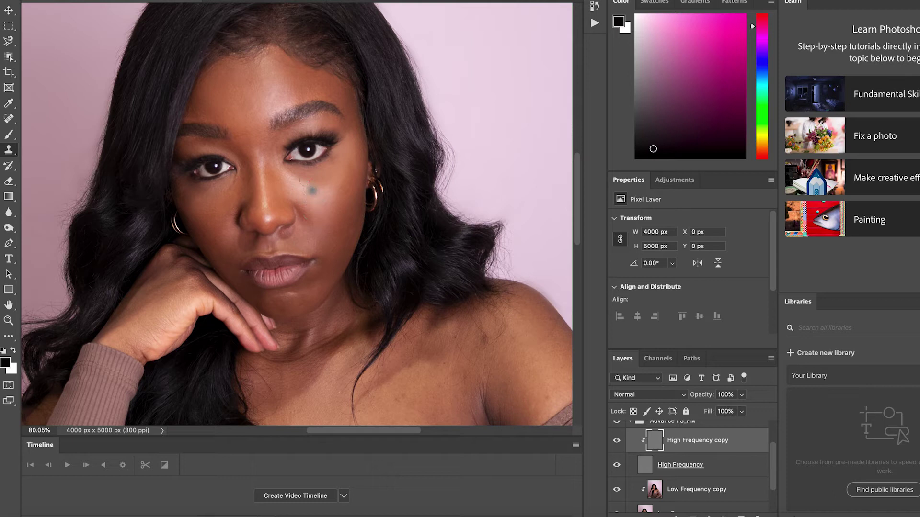
Step: Examine the cheek, nose and under-eye texture up close with the High Frequency copy layer shown and hidden
left_click_drag(314, 190, 329, 194)
scroll(300, 188, "up", 3)
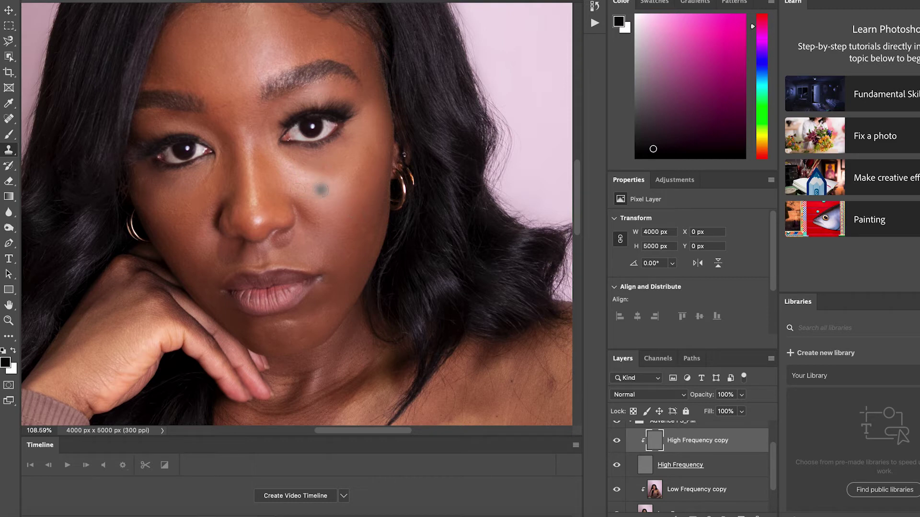
scroll(295, 218, "up", 5)
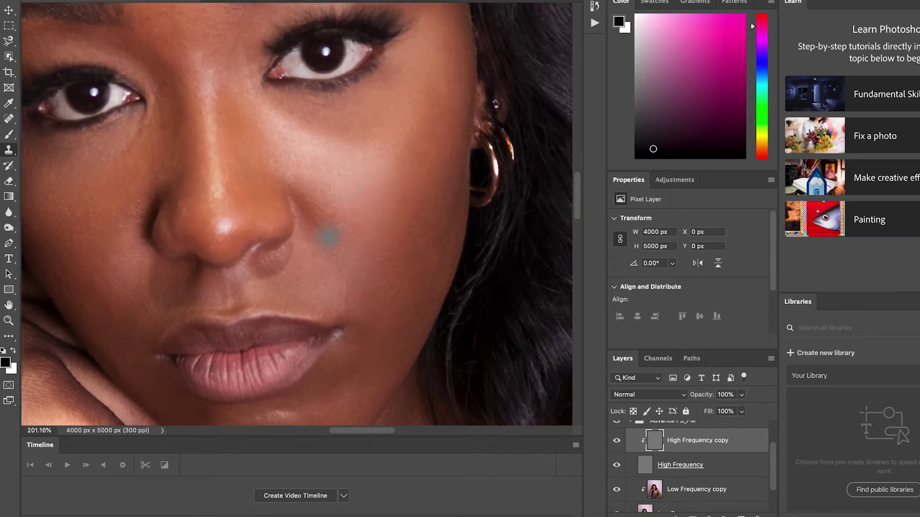
left_click(617, 439)
scroll(309, 89, "down", 2)
scroll(309, 87, "down", 3)
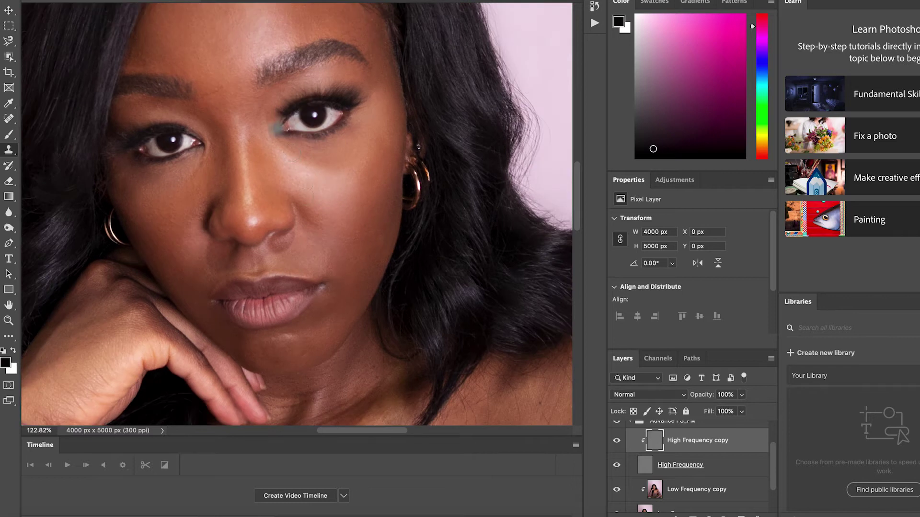
left_click(304, 215)
left_click(309, 91)
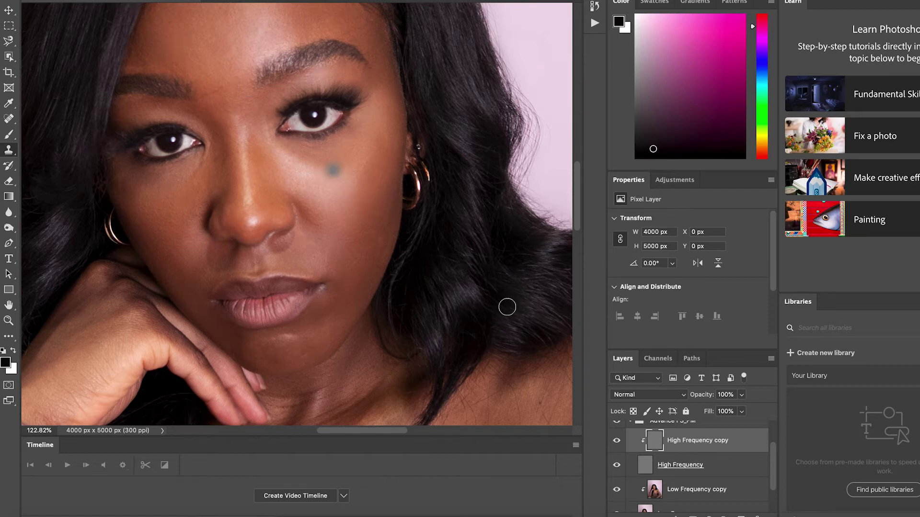
left_click(617, 441)
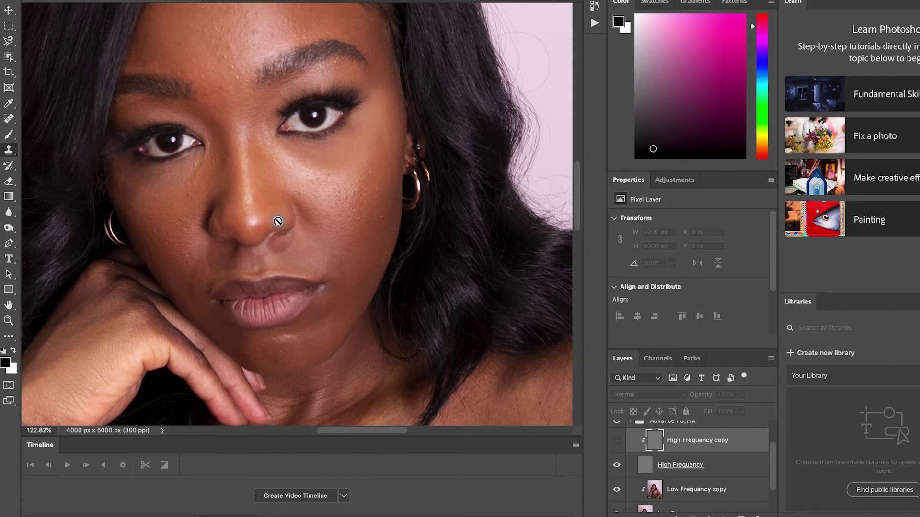
left_click(617, 441)
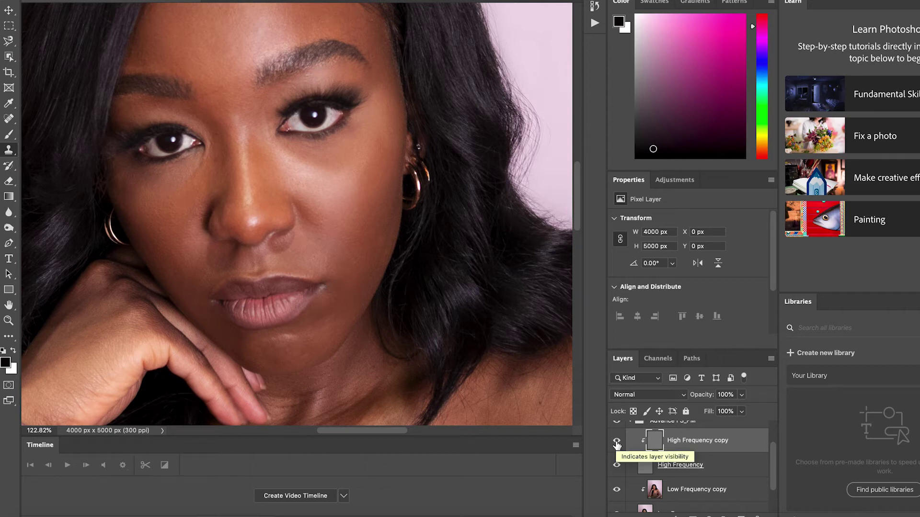
Step: Collapse the Advance FS_PM group in the layer stack
scroll(623, 460, "up", 2)
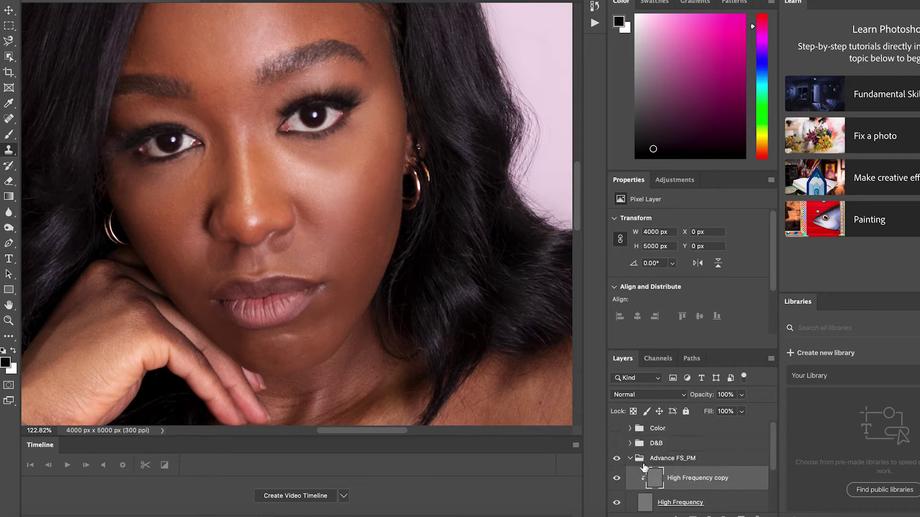
left_click(630, 458)
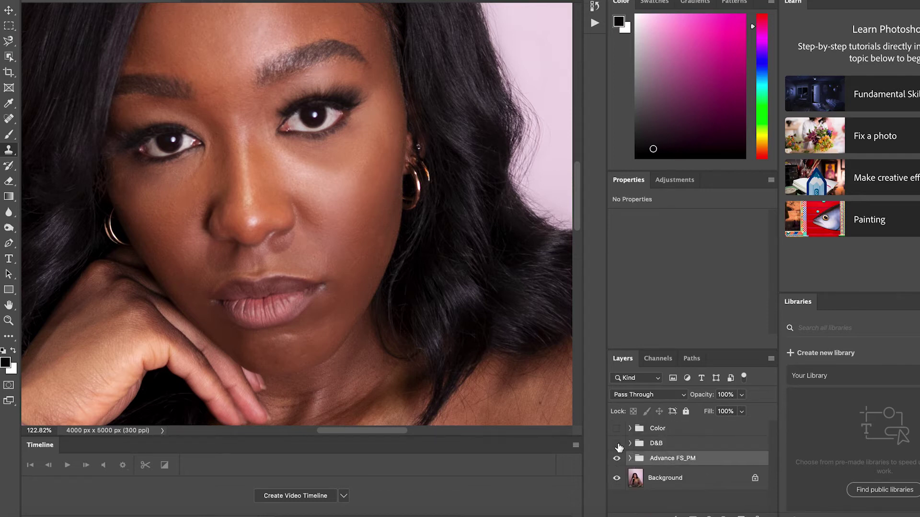
Step: Examine the whole portrait at full view with only the Advance FS_PM retouching applied over the background
scroll(509, 396, "down", 5)
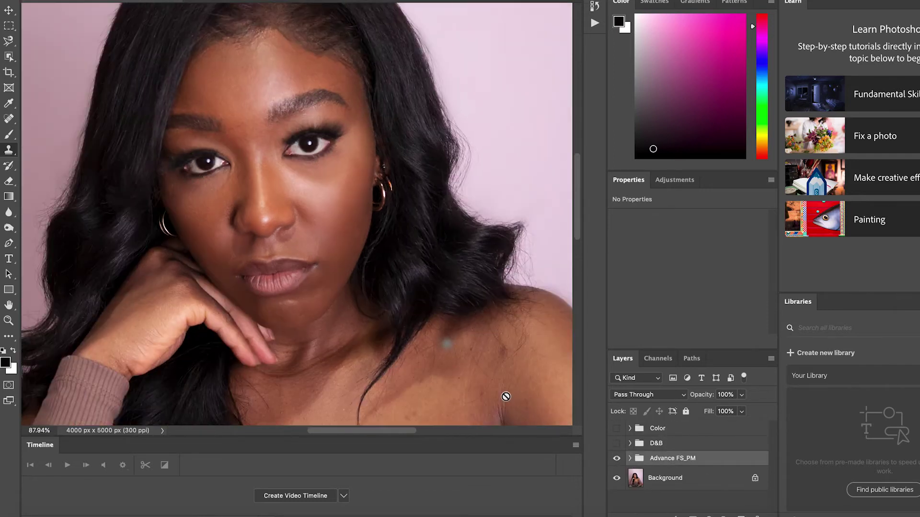
scroll(506, 397, "down", 3)
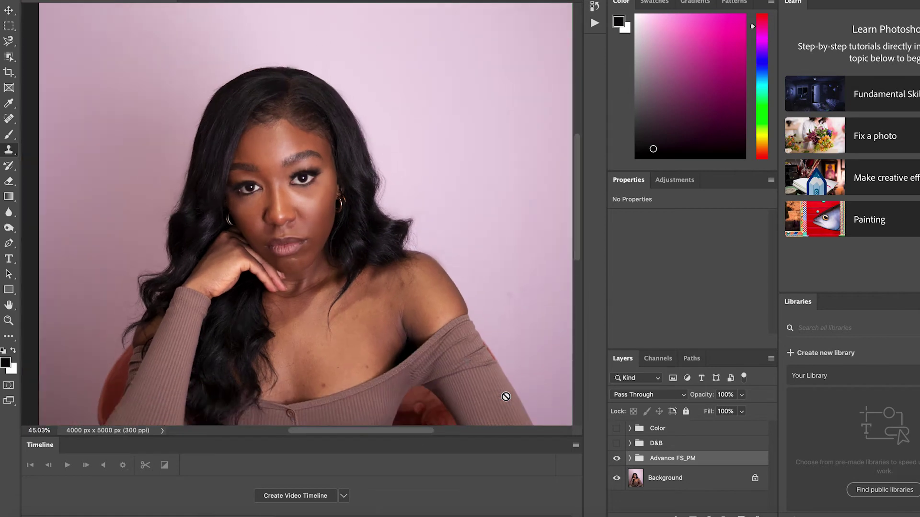
scroll(506, 397, "down", 4)
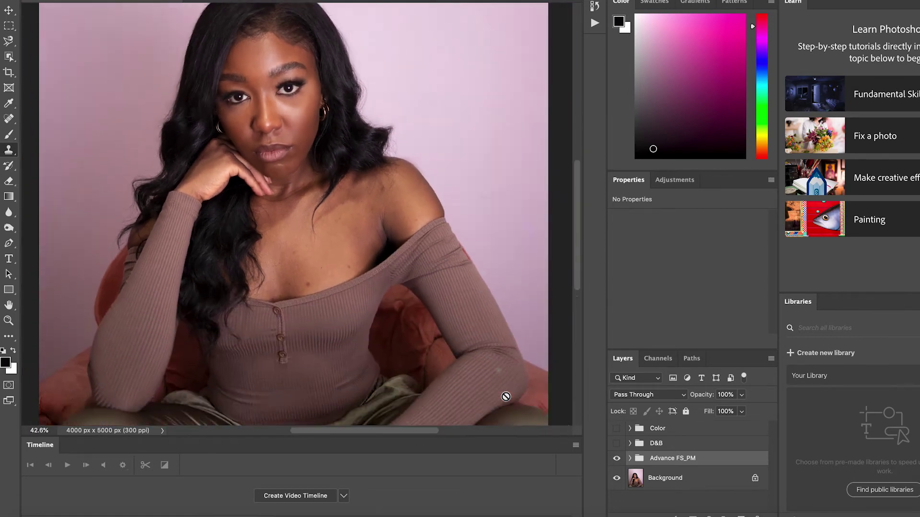
scroll(506, 396, "down", 3)
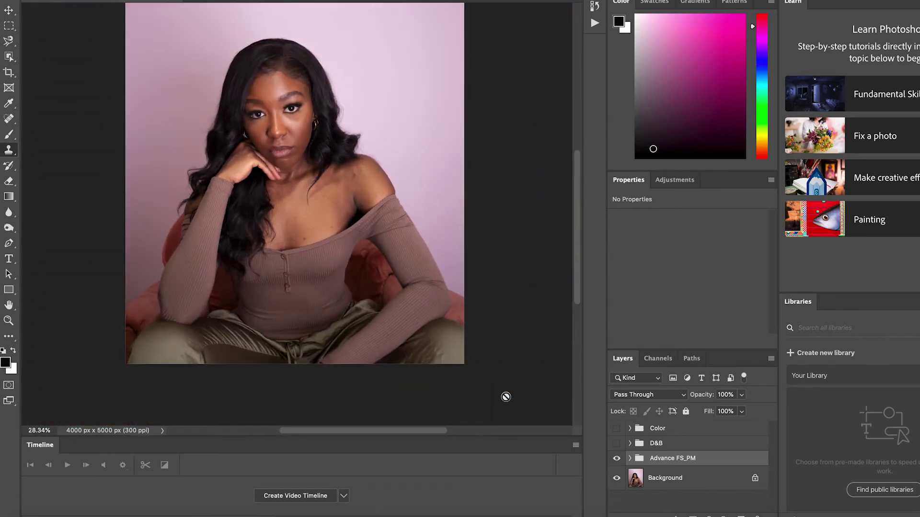
scroll(493, 387, "up", 1)
scroll(468, 364, "up", 1)
scroll(467, 349, "up", 1)
scroll(431, 297, "up", 3)
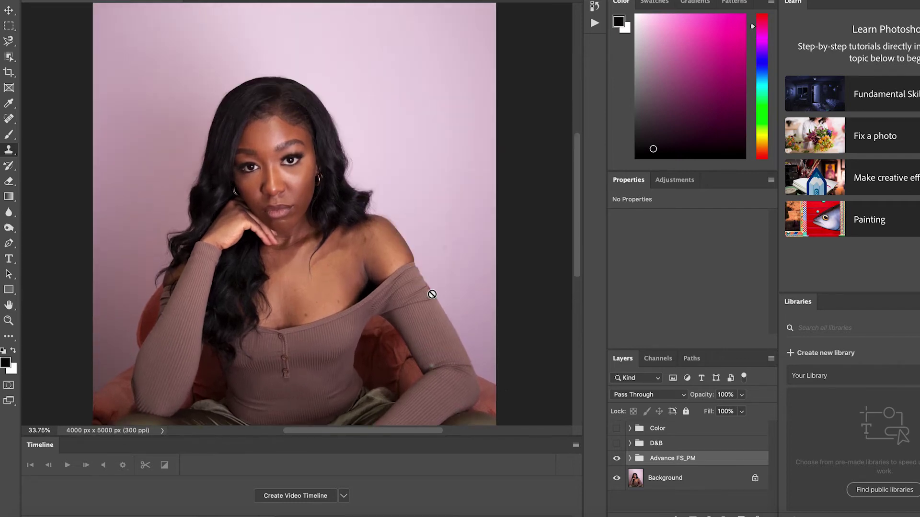
scroll(432, 294, "down", 1)
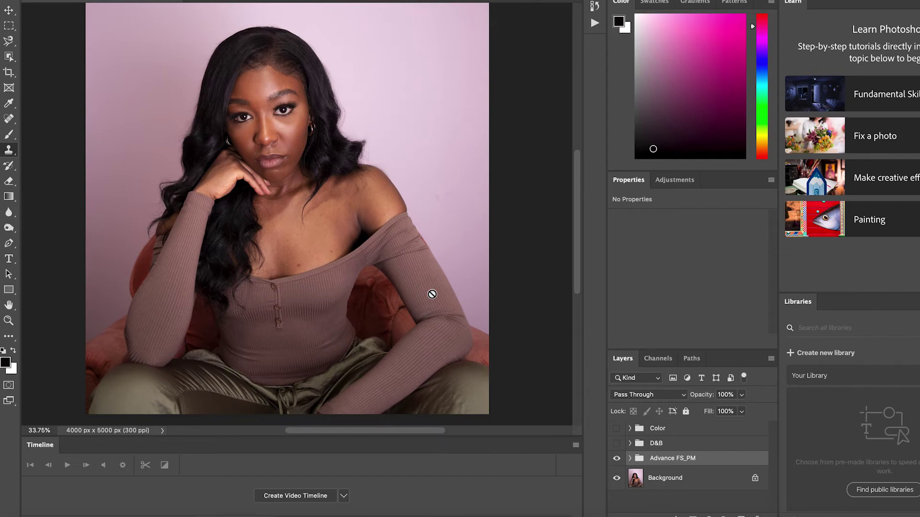
Step: Expand the D&B group and show its Dodge layer while keeping the Burn layer hidden
left_click(617, 459)
left_click(630, 444)
scroll(662, 479, "down", 1)
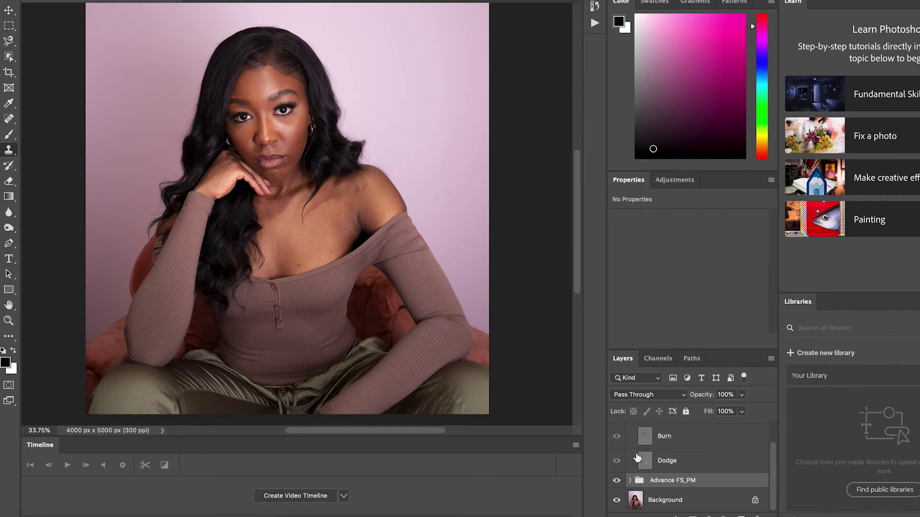
left_click(618, 462)
left_click(618, 461)
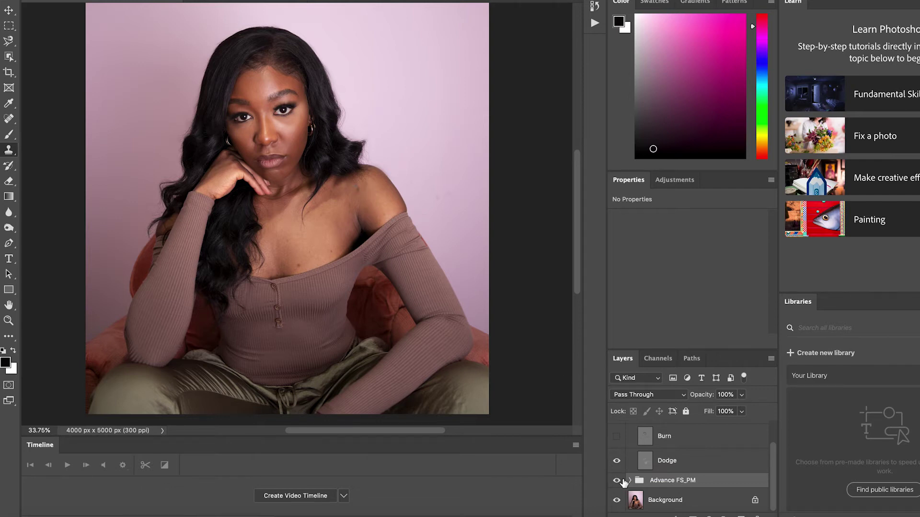
Step: Compare the highlights on the face with the Dodge layer hidden and shown, and leave the layer shown
left_click(617, 462)
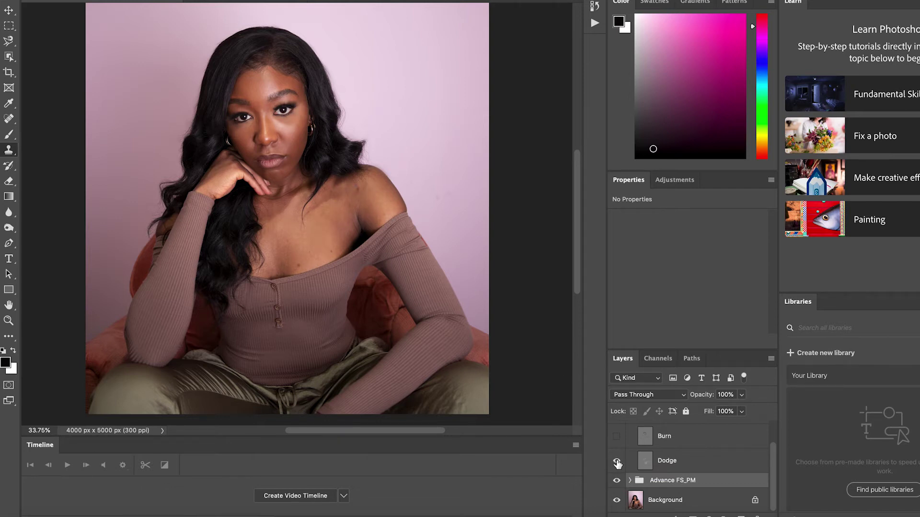
left_click(617, 461)
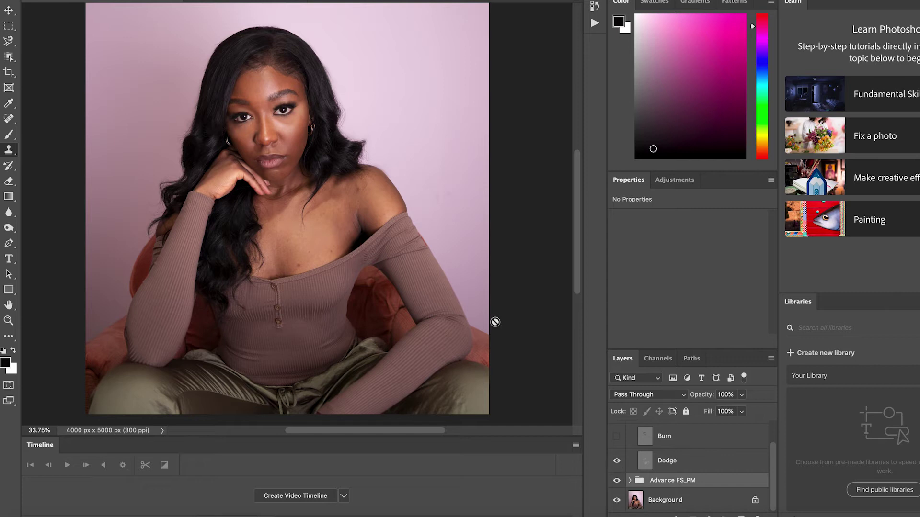
left_click(304, 123, "alt")
left_click(258, 87, "alt")
left_click_drag(255, 134, 259, 150)
key("ctrl+z")
left_click(617, 461)
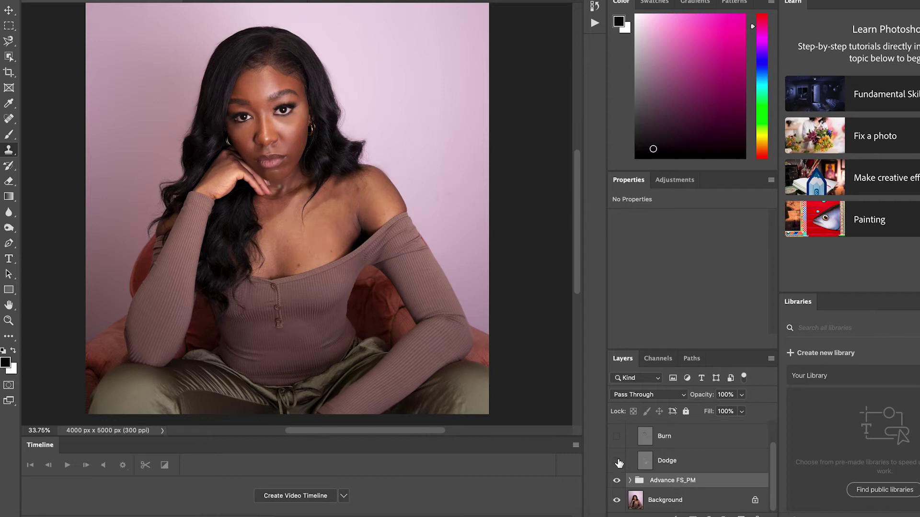
left_click(617, 461)
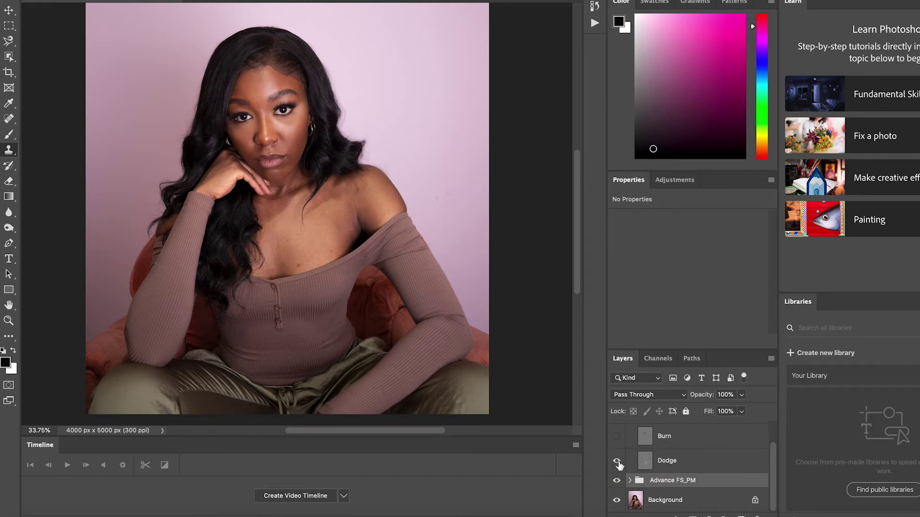
Step: Activate the Dodge Tool and select the Dodge layer in the D&B group
left_click(12, 233)
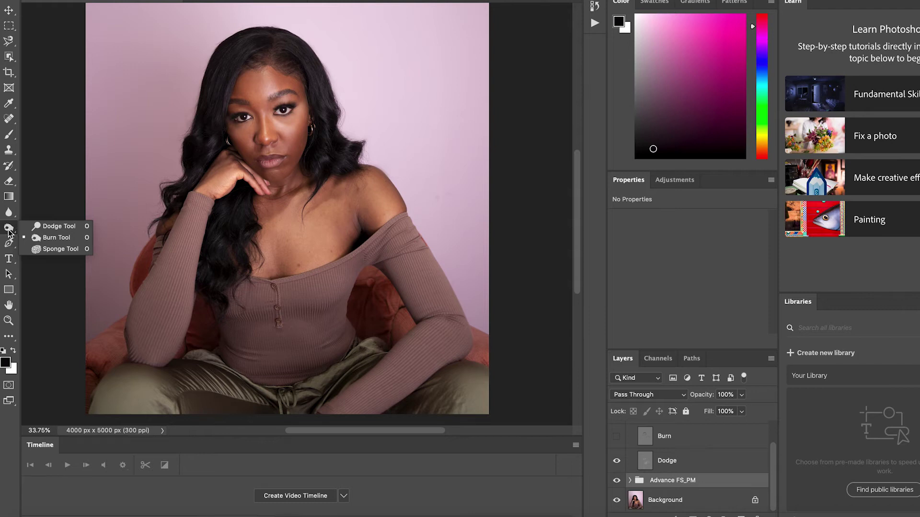
left_click(34, 227)
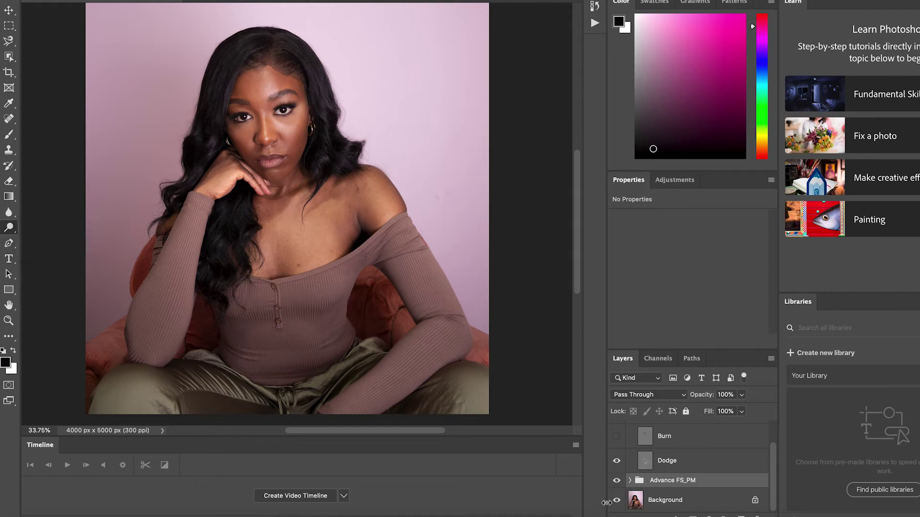
left_click(656, 461)
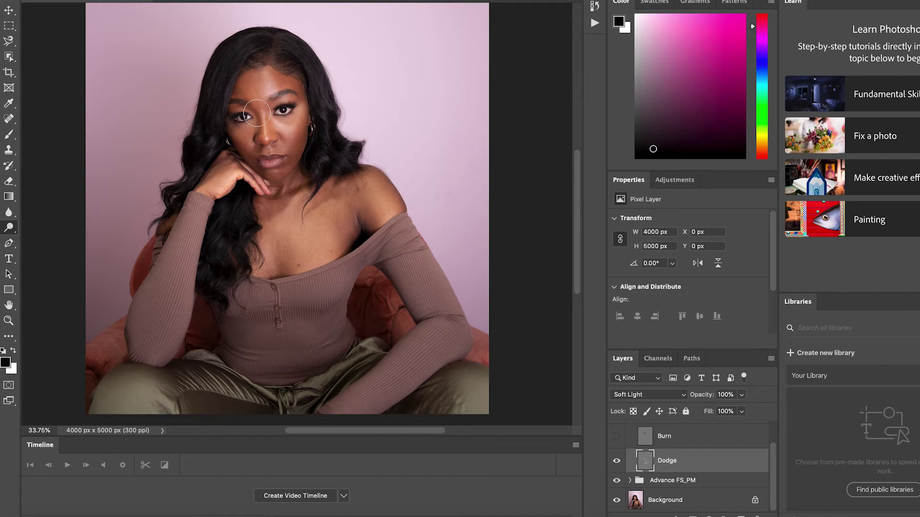
left_click_drag(289, 134, 299, 140)
key("ctrl+z")
Step: Select the Burn layer, activate the Burn Tool and make the Burn layer visible
left_click(617, 436)
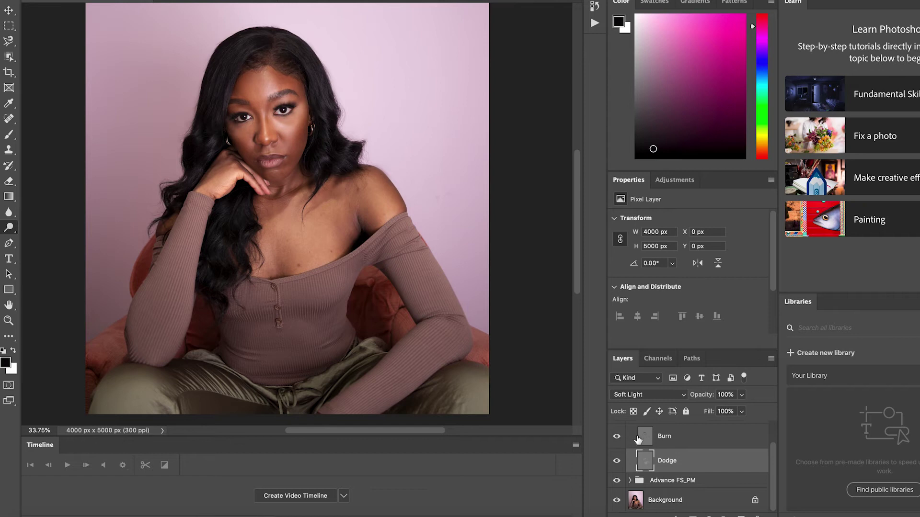
left_click(618, 437)
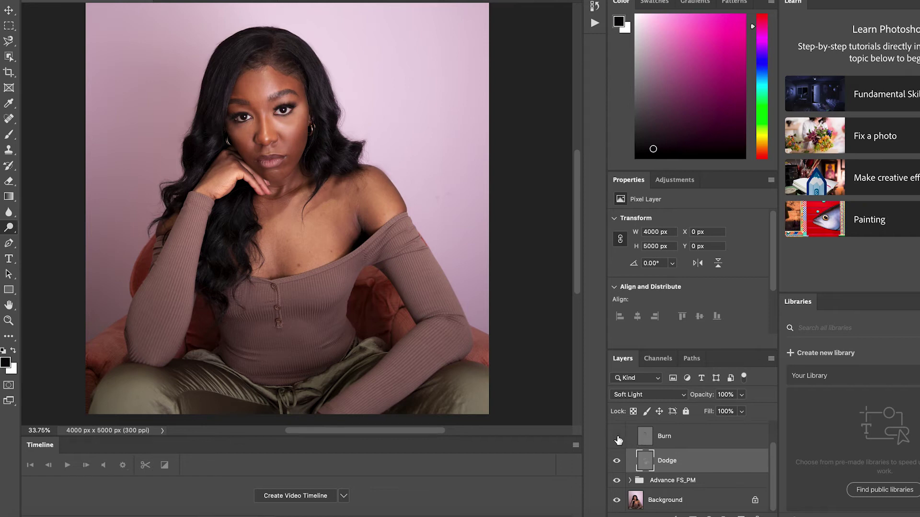
left_click(659, 442)
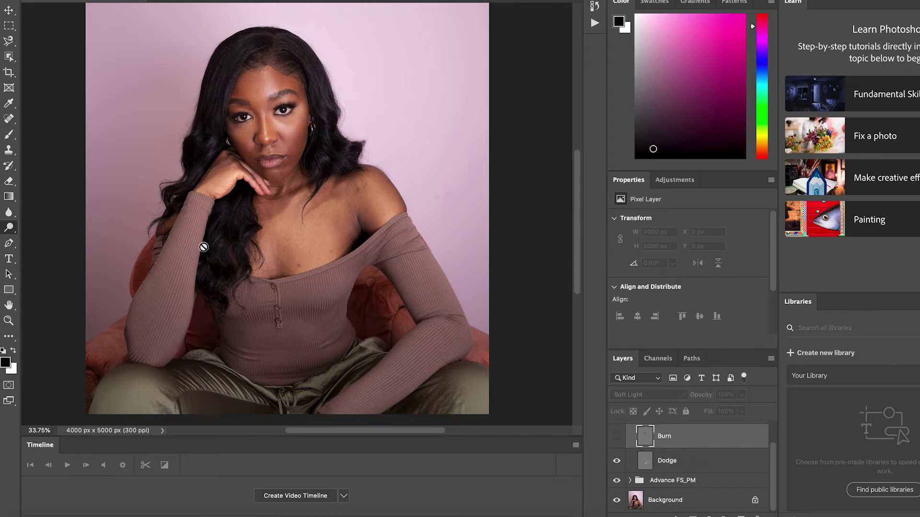
right_click(12, 232)
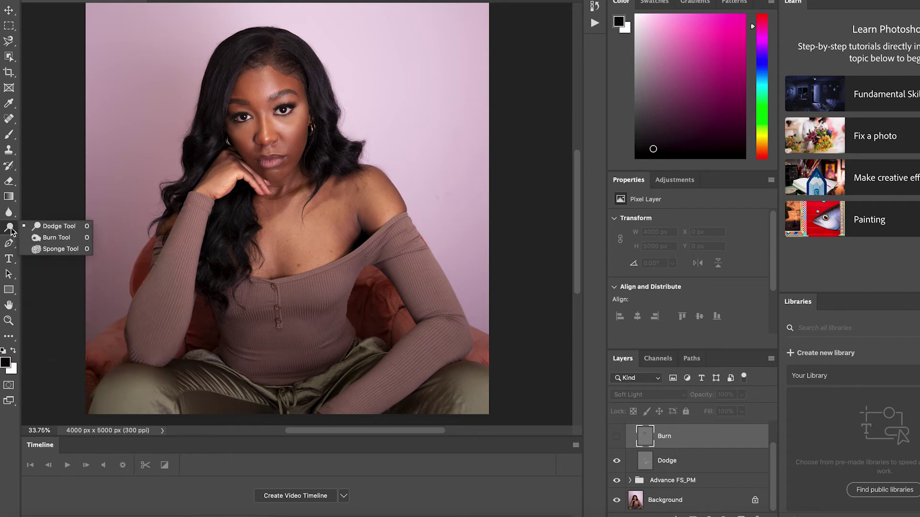
left_click(52, 237)
left_click(617, 436)
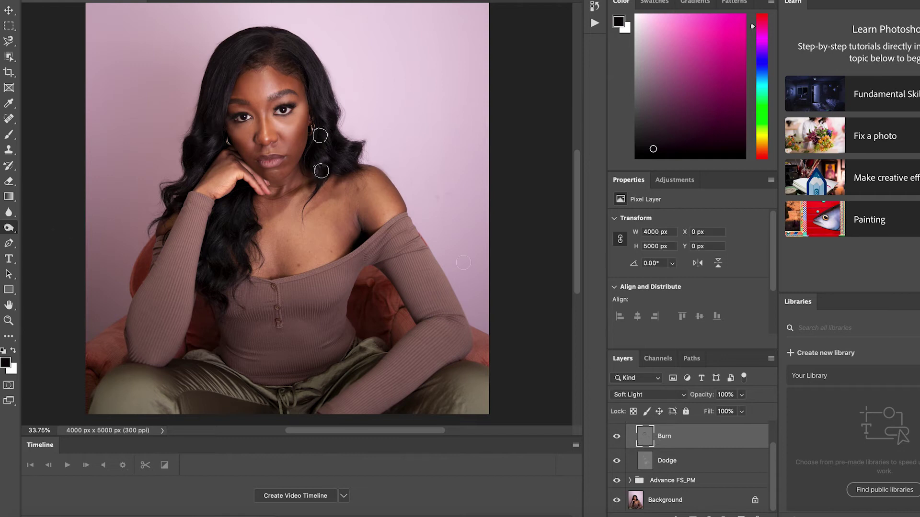
Step: Compare the shadows on the face and skin with the Burn layer hidden and shown, and leave the layer shown
mouse_move(307, 119)
left_mouse_down()
mouse_move(294, 144)
mouse_move(311, 103)
mouse_move(298, 138)
left_mouse_up()
left_click(617, 439)
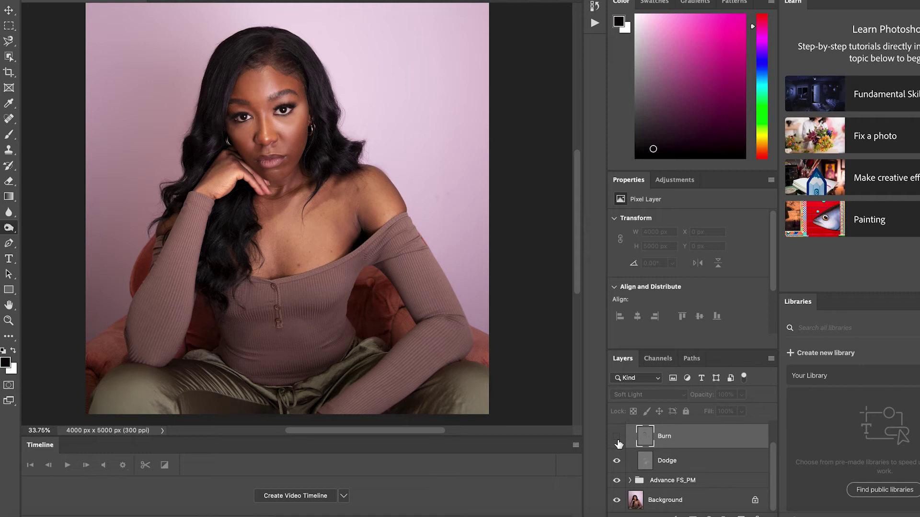
left_click(617, 438)
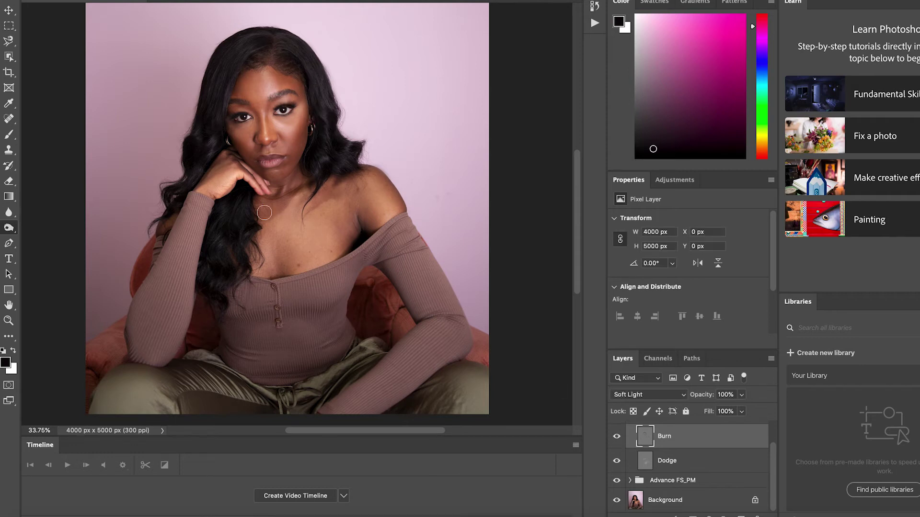
left_click_drag(623, 468, 617, 438)
left_click(617, 437)
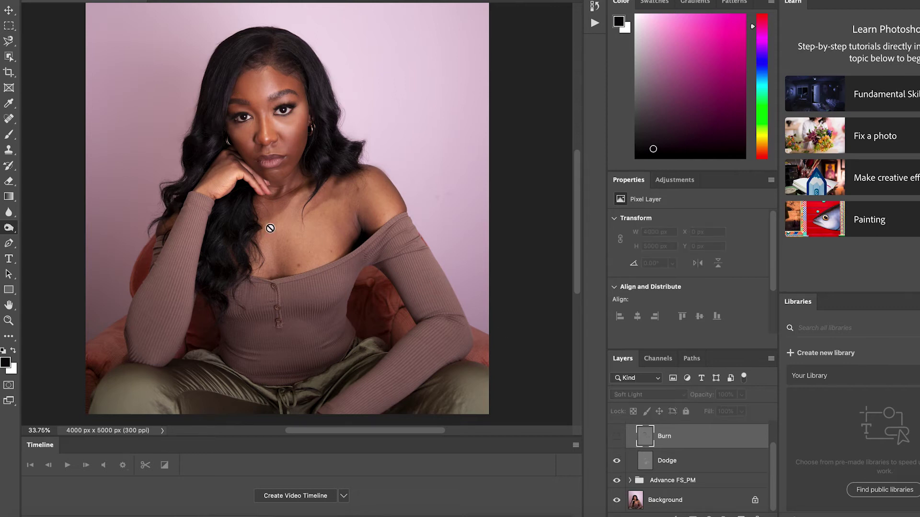
left_click(618, 437)
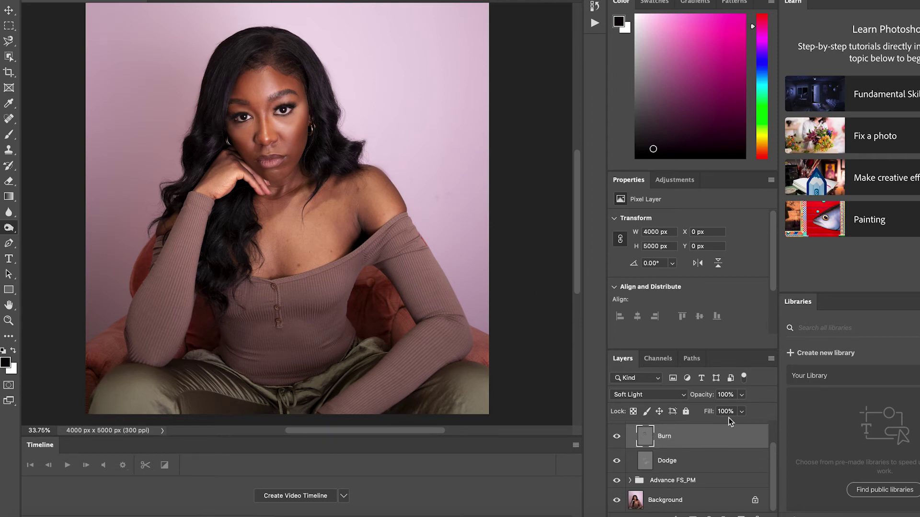
Step: Try reducing the Burn layer's opacity to about 27%, and return it to 100%
left_click(742, 396)
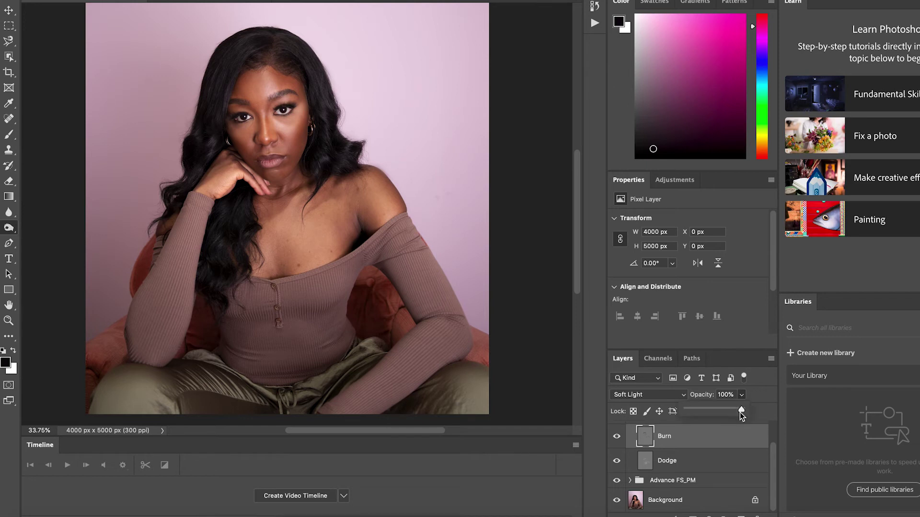
left_click_drag(740, 411, 709, 411)
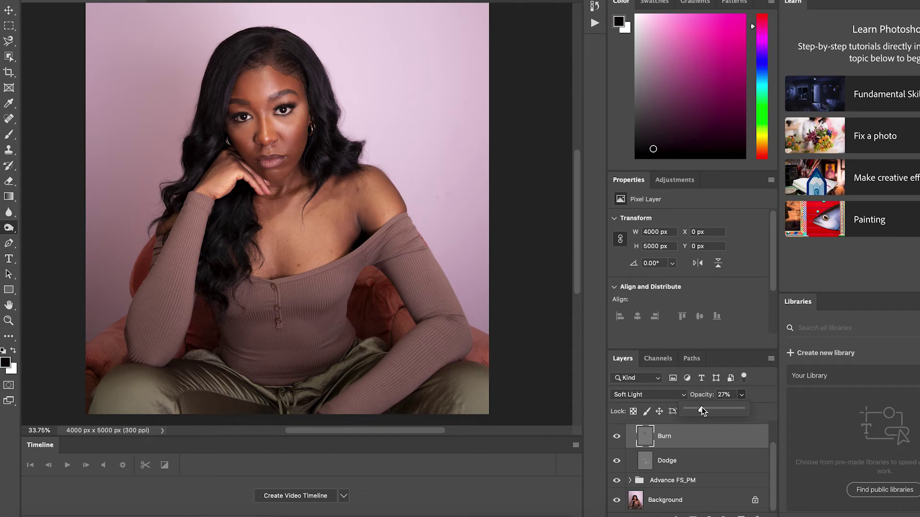
mouse_move(722, 413)
left_mouse_down()
mouse_move(686, 411)
mouse_move(745, 414)
left_mouse_up()
left_click_drag(726, 411, 758, 389)
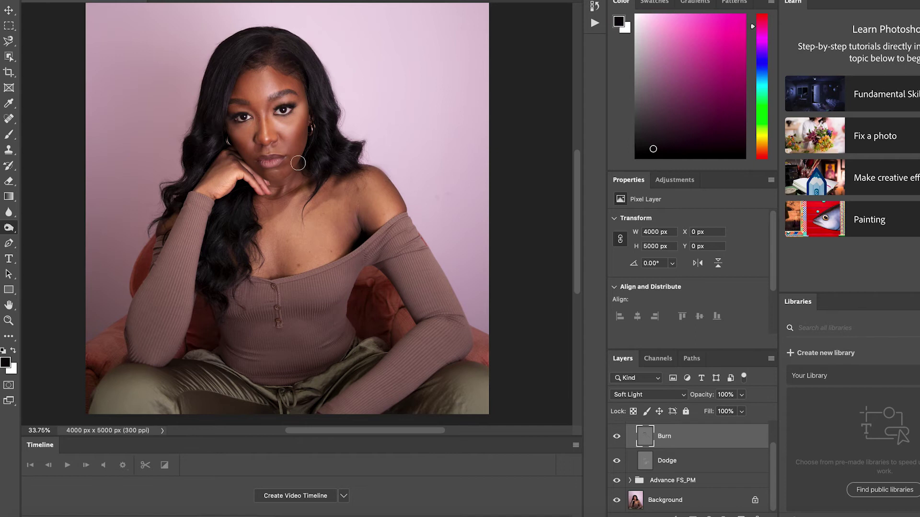
Step: Collapse the D&B group and compare the portrait with the D&B and Advance FS_PM groups hidden and shown, leaving both shown
scroll(680, 448, "up", 1)
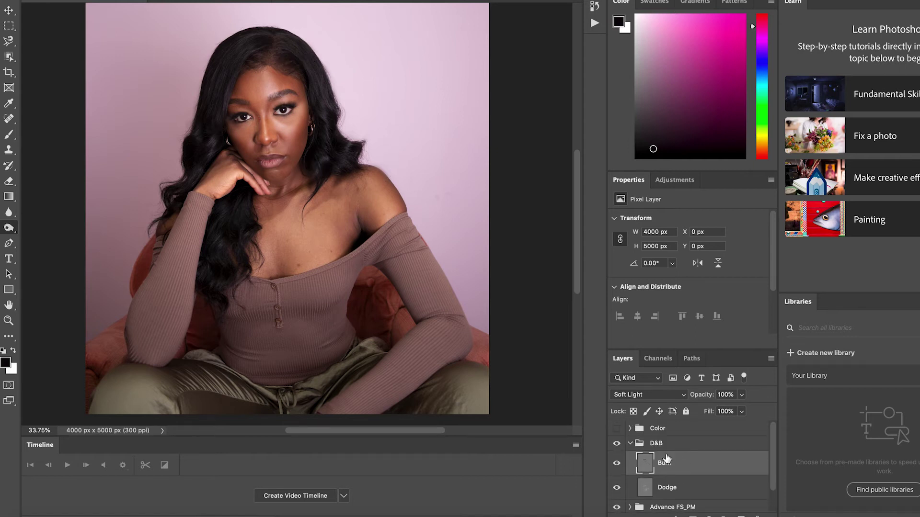
left_click(630, 434)
left_click(617, 443)
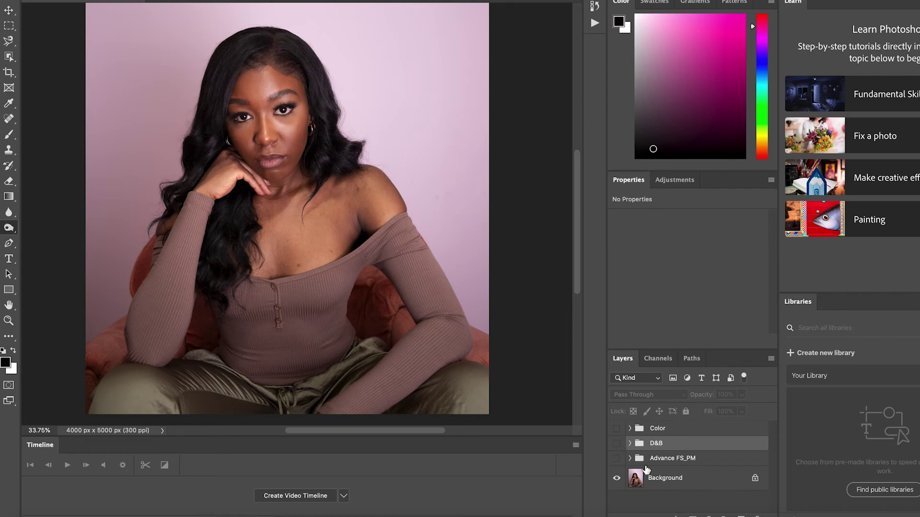
left_click(616, 460)
left_click(617, 444)
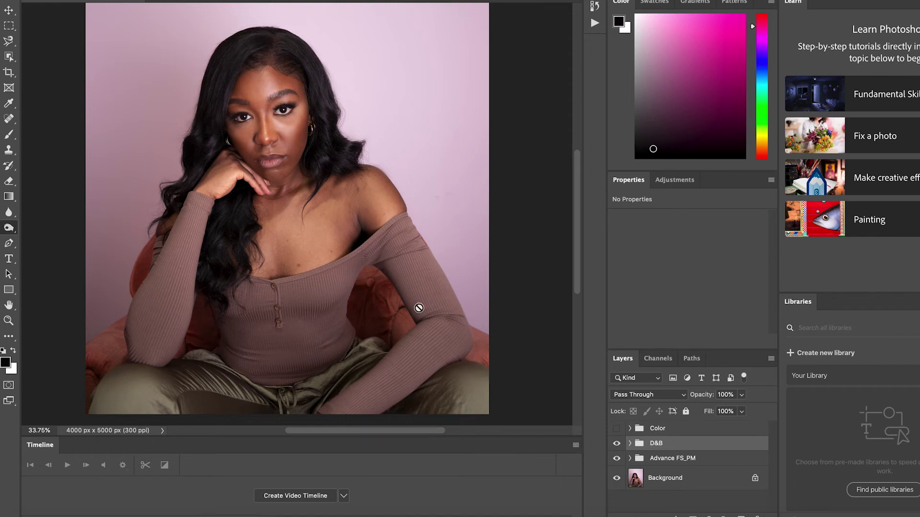
Step: Expand the Color group and make it visible along with its adjustment layers
left_click(627, 429)
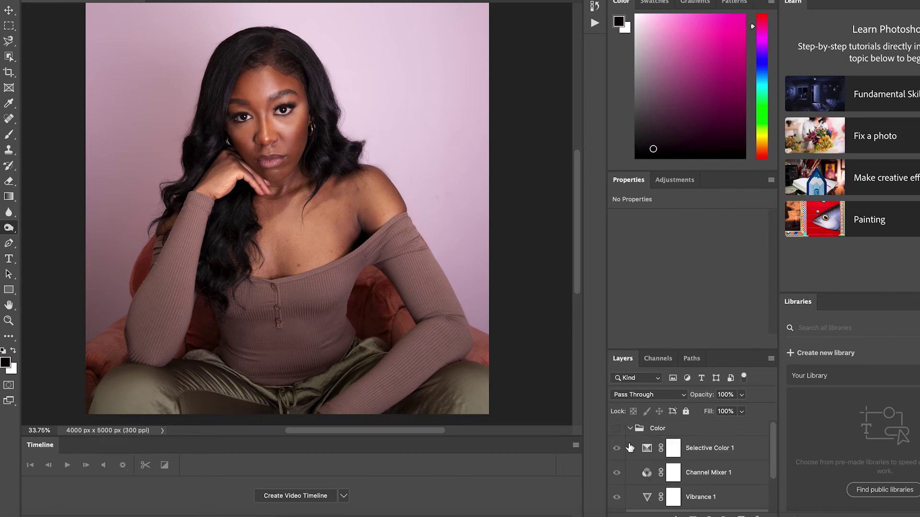
scroll(642, 448, "down", 3)
left_click_drag(654, 465, 681, 462)
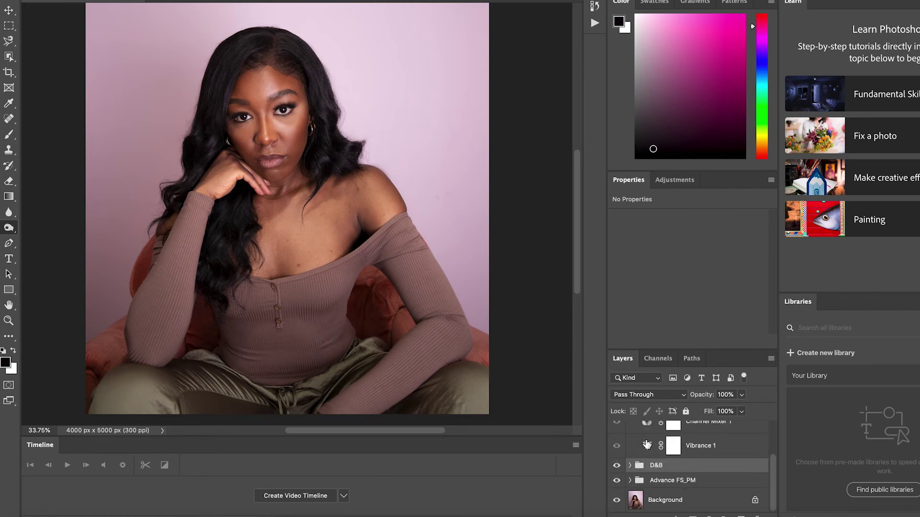
scroll(625, 445, "up", 3)
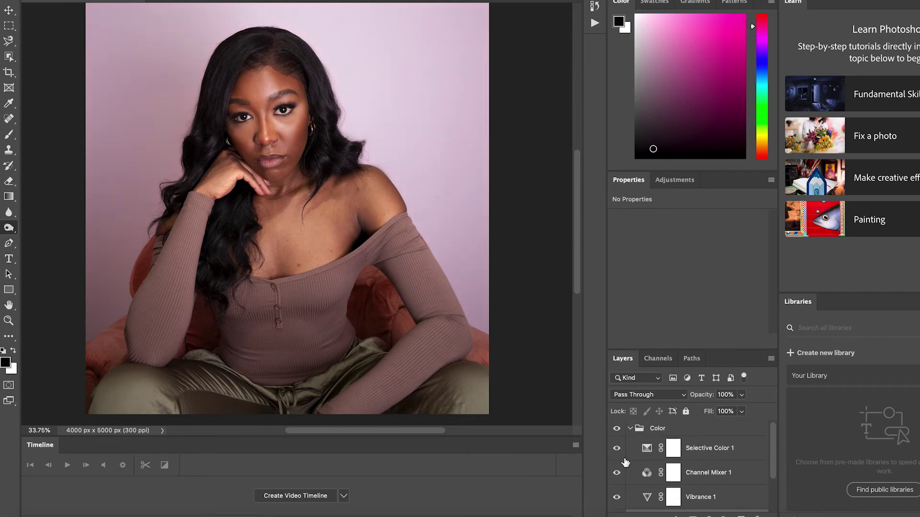
Step: Hide the Selective Color 1 and Channel Mixer 1 layers, and open the settings of the Vibrance 1 adjustment layer
left_click(616, 448)
left_click(618, 474)
scroll(618, 472, "down", 2)
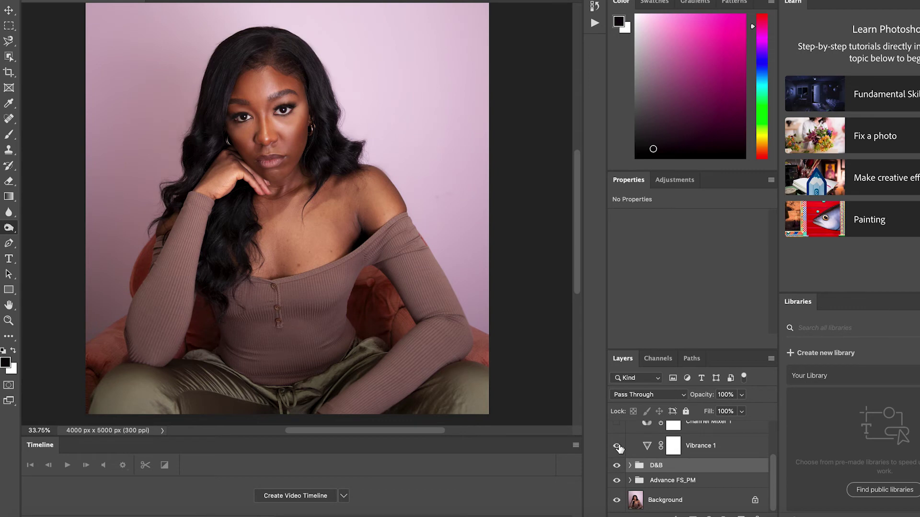
left_click(697, 451)
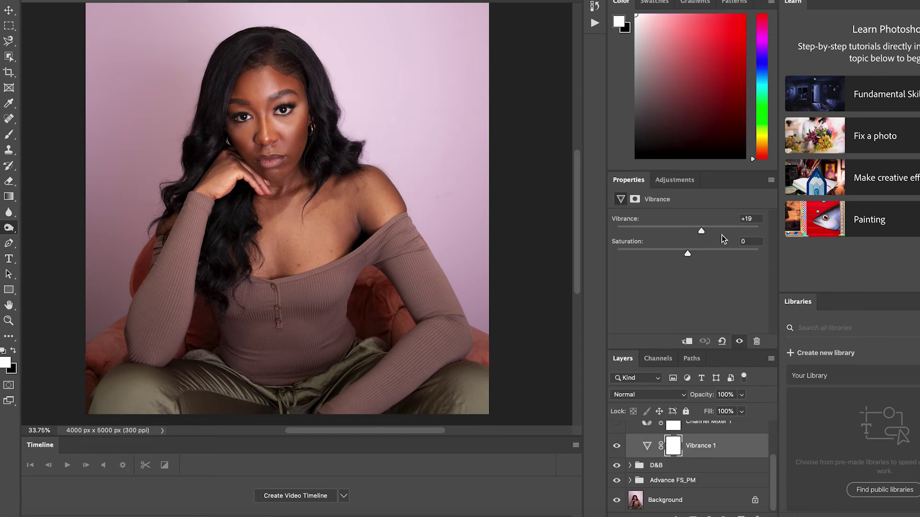
Step: Show the Channel Mixer 1 layer and review its settings for the Red output channel
left_click(671, 181)
scroll(689, 454, "up", 2)
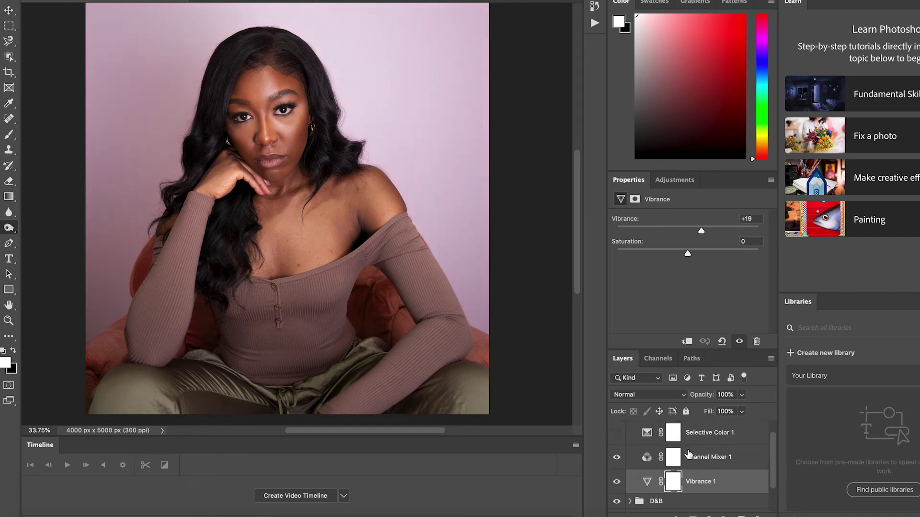
left_click(689, 455)
left_click(670, 180)
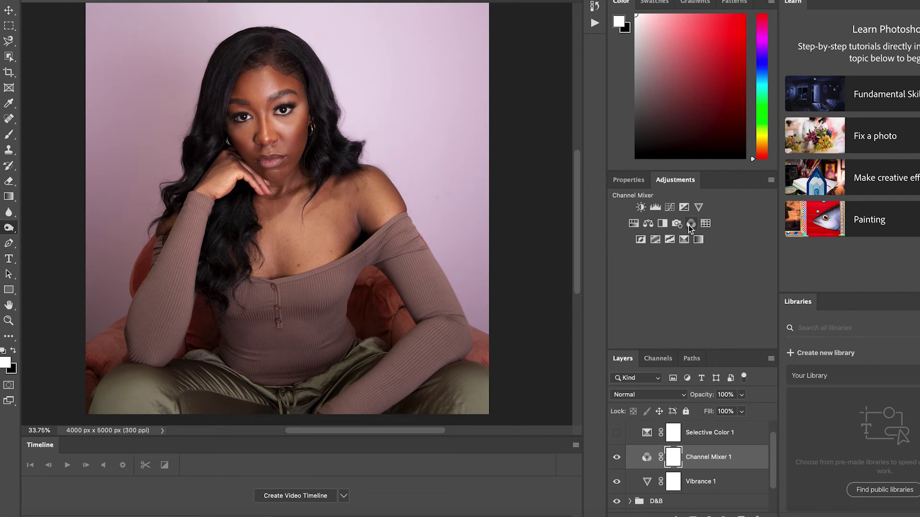
left_click(627, 184)
scroll(705, 287, "down", 3)
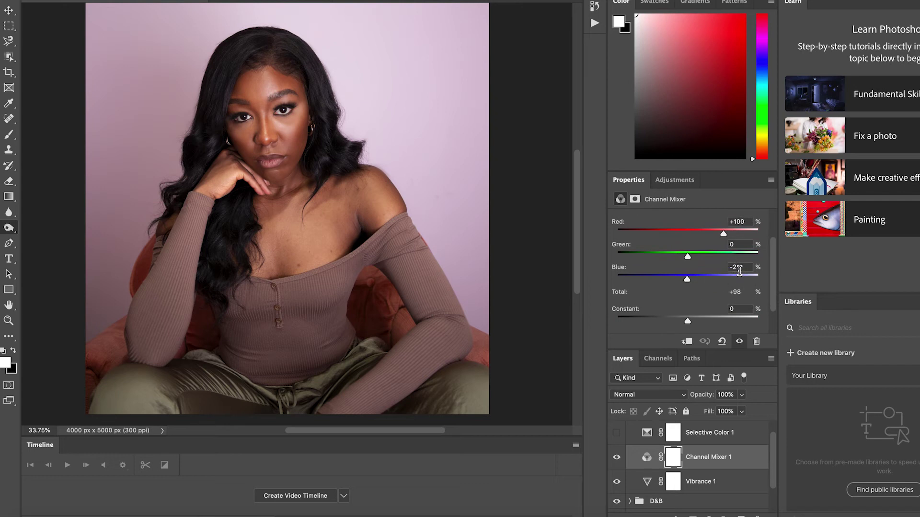
scroll(708, 311, "down", 1)
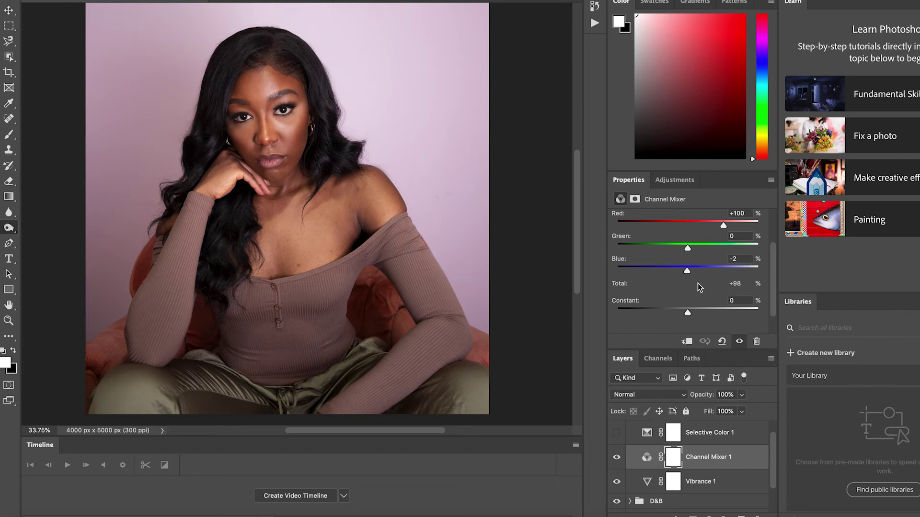
scroll(698, 283, "up", 3)
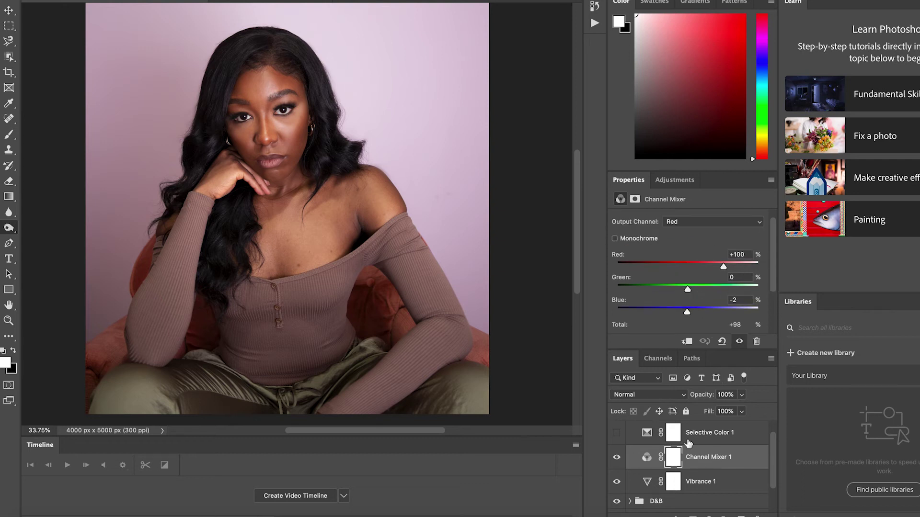
Step: Show the Selective Color 1 layer and review its adjustment values for the Reds
left_click(616, 434)
left_click(703, 443)
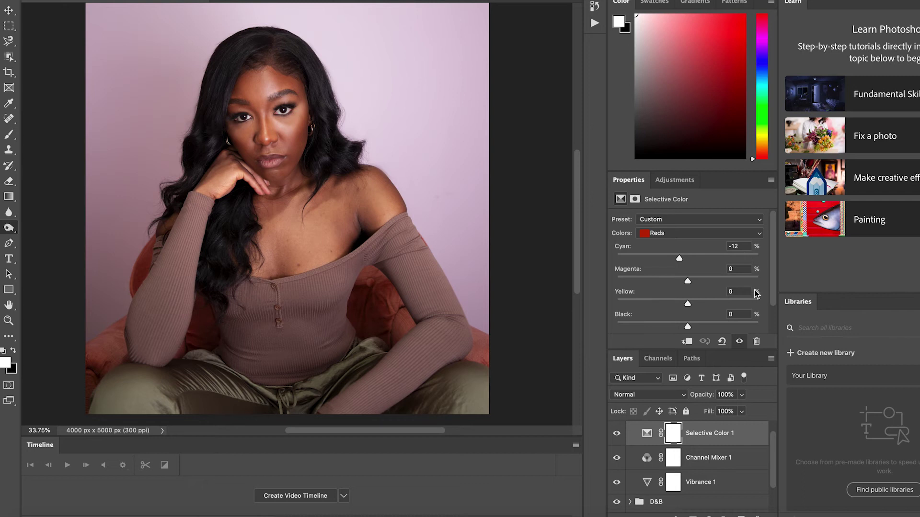
scroll(773, 297, "down", 1)
scroll(778, 300, "down", 1)
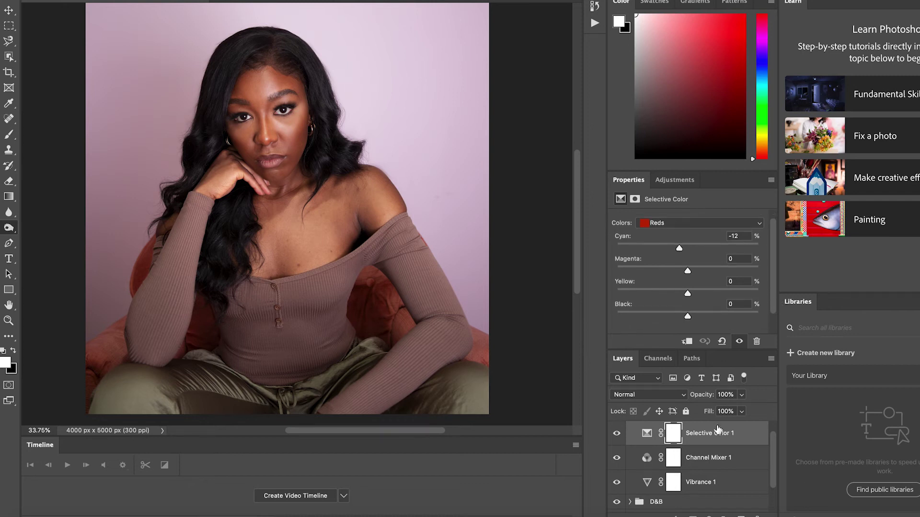
scroll(715, 440, "up", 1)
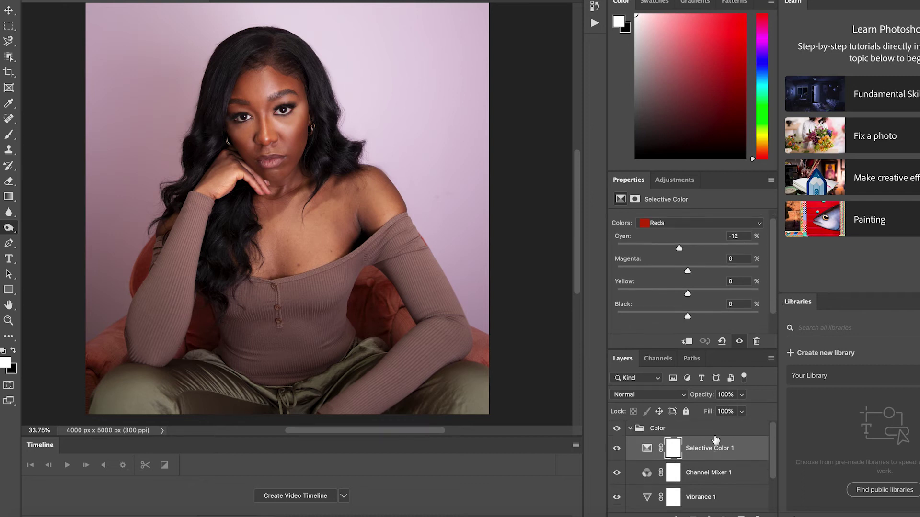
Step: Collapse the Color group and compare the portrait with the group hidden and shown, leaving it shown
left_click(630, 428)
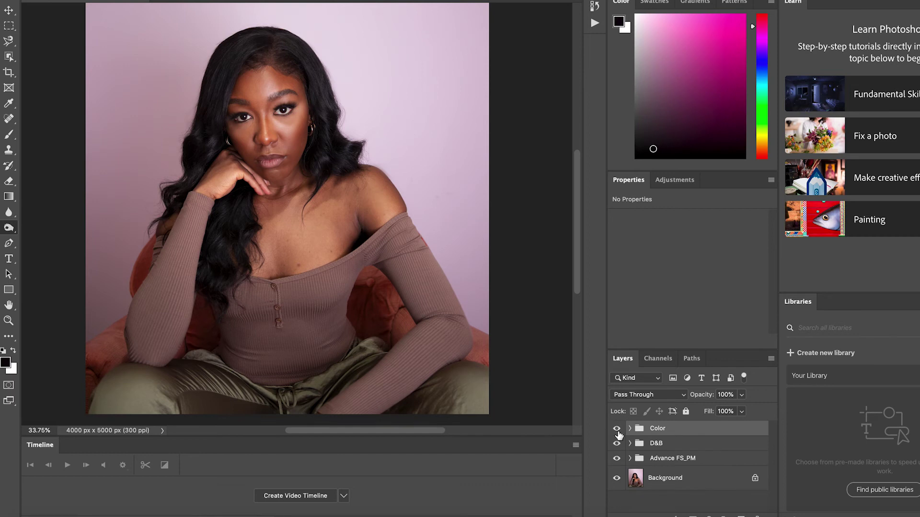
left_click(617, 429)
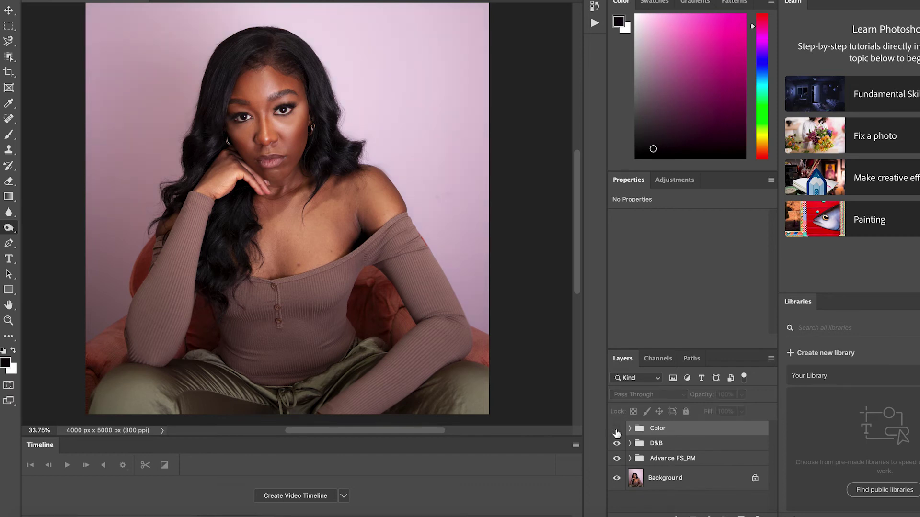
left_click(617, 432)
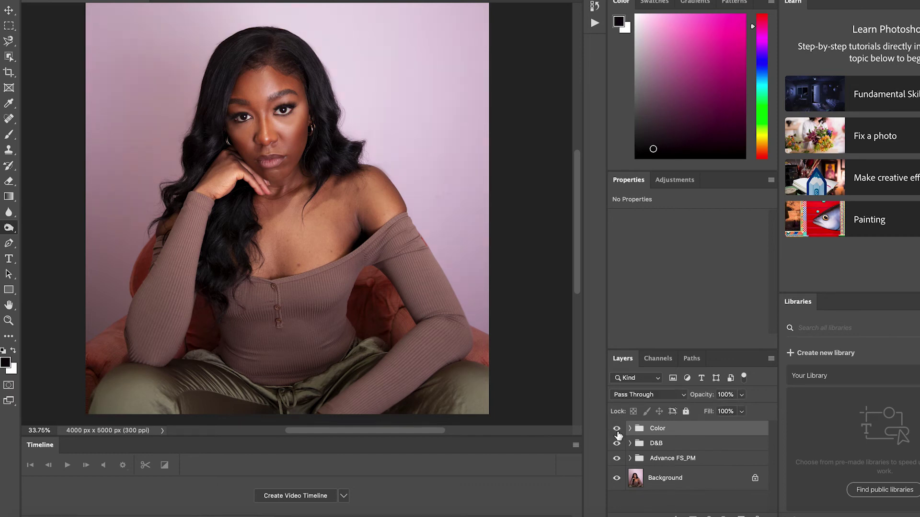
left_click(617, 429)
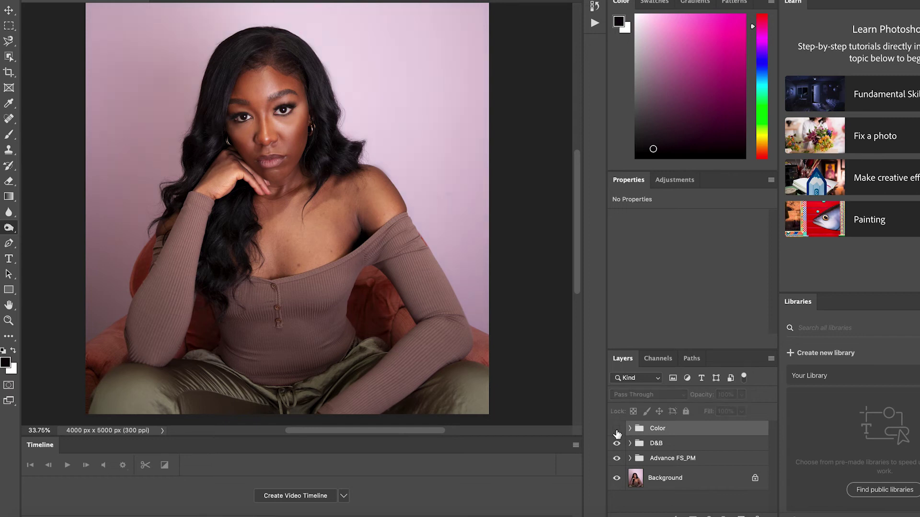
left_click(617, 431)
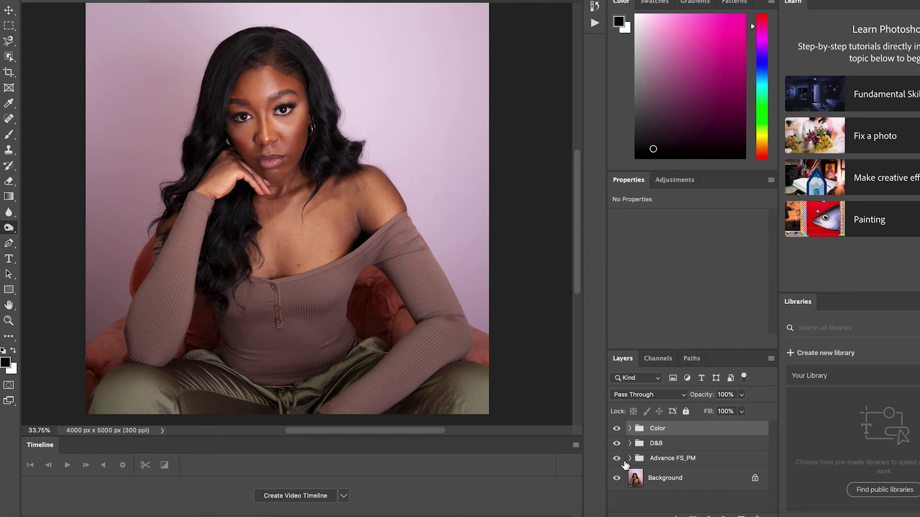
Step: Compare the full portrait with the Color, D&B and Advance FS_PM groups all hidden and all shown, leaving them shown
left_click(616, 429)
left_click(617, 444)
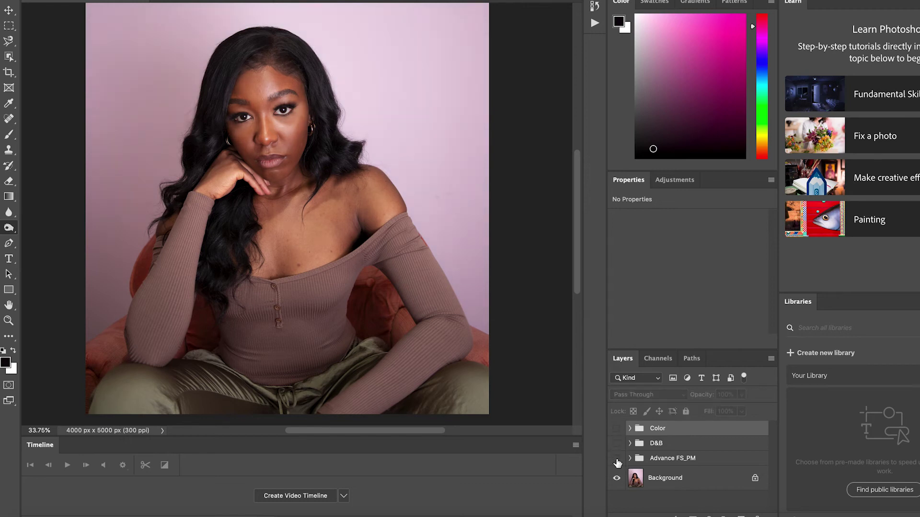
scroll(523, 355, "down", 1)
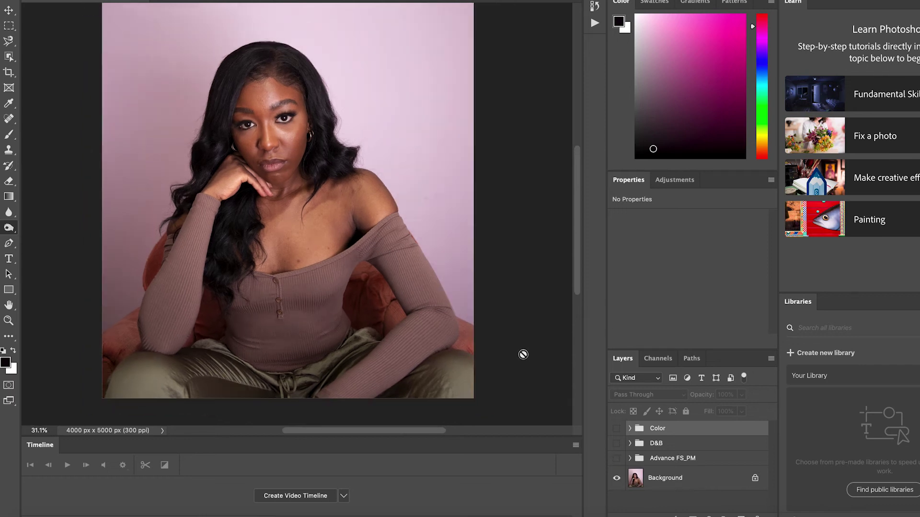
scroll(523, 355, "up", 2)
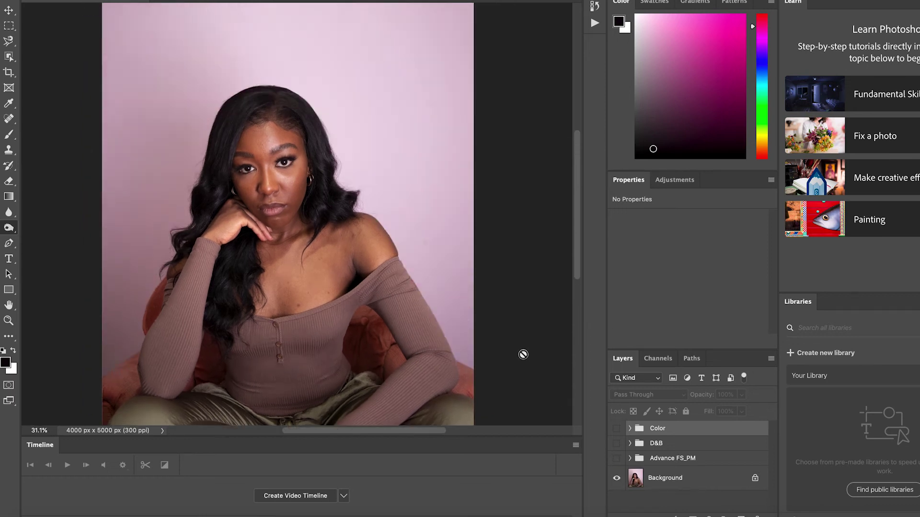
scroll(523, 355, "down", 1)
scroll(523, 354, "down", 2)
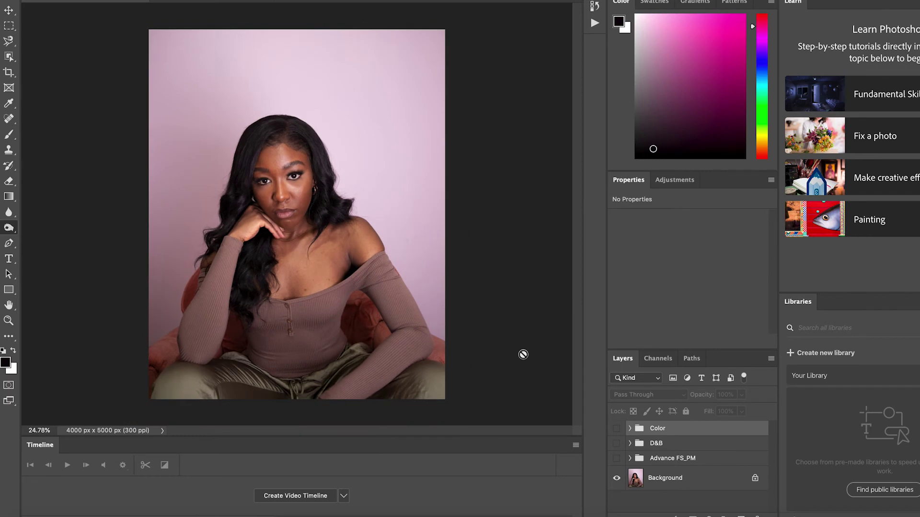
scroll(523, 354, "up", 1)
left_click(617, 458)
left_click(617, 443)
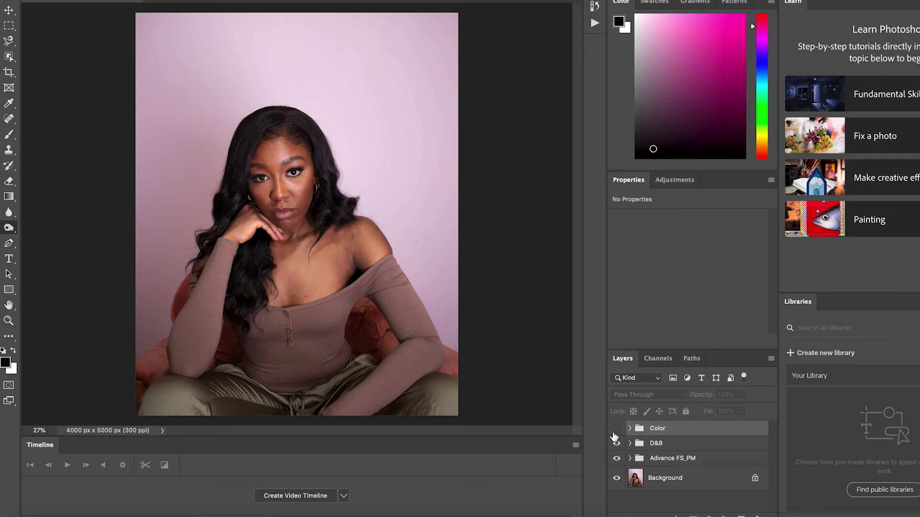
left_click(616, 428)
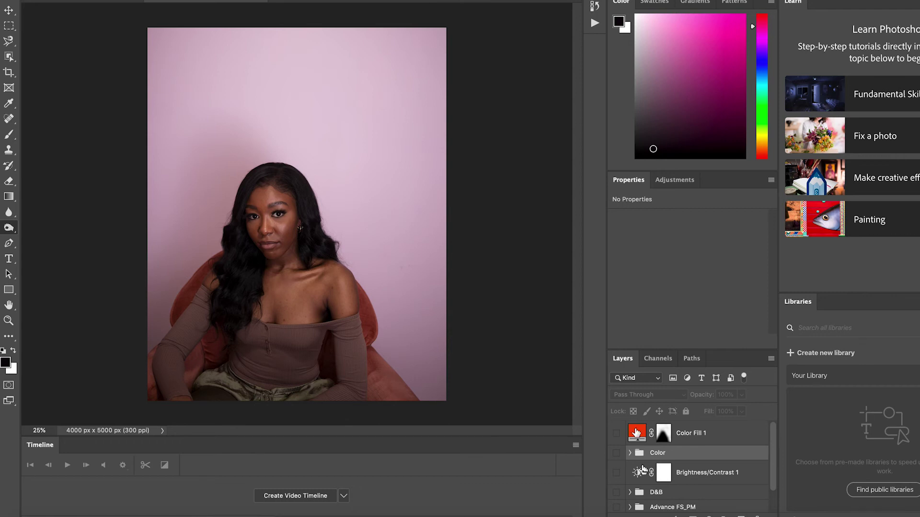
Step: In the second portrait, expand and show the Advance FS_PM group and inspect its High Frequency and Low Frequency layers
scroll(639, 466, "down", 1)
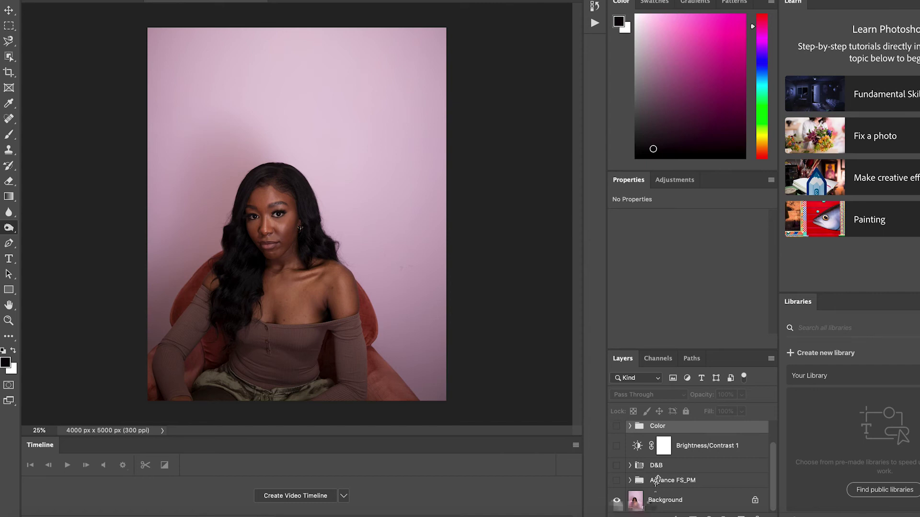
scroll(376, 285, "up", 1)
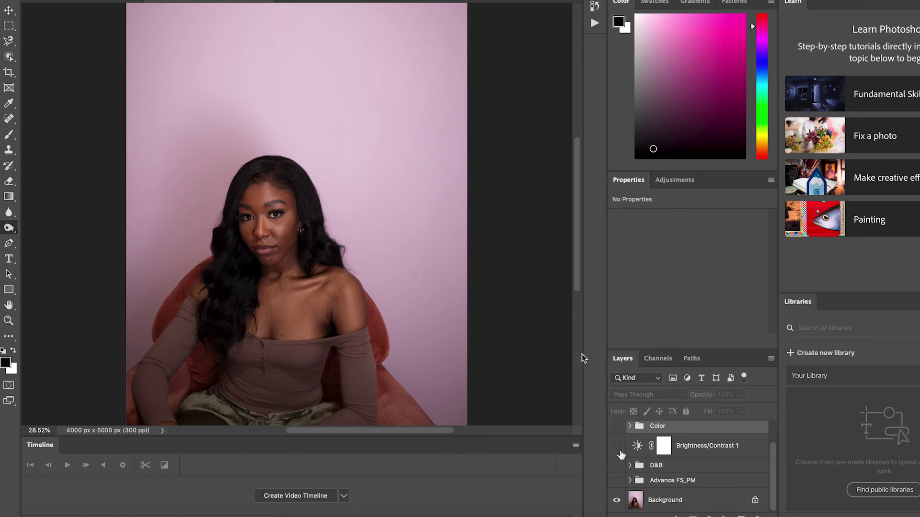
left_click(630, 481)
scroll(633, 493, "down", 2)
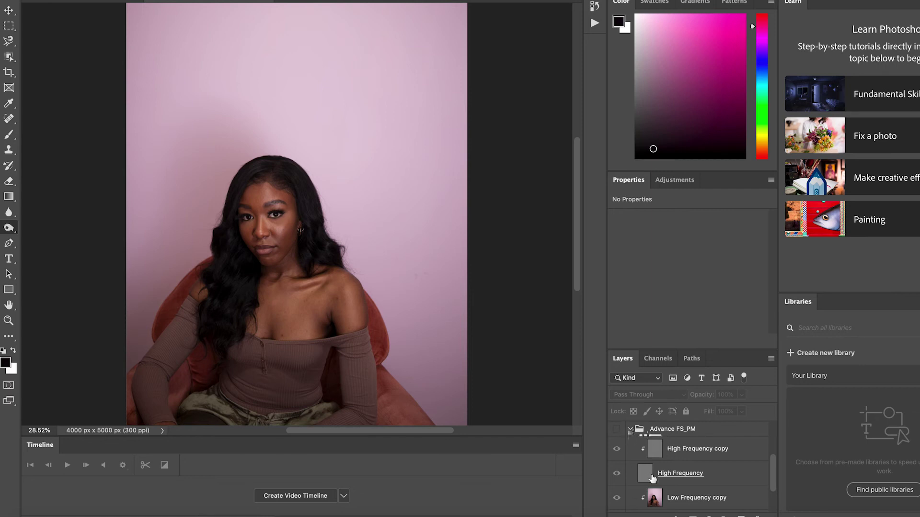
scroll(623, 460, "down", 2)
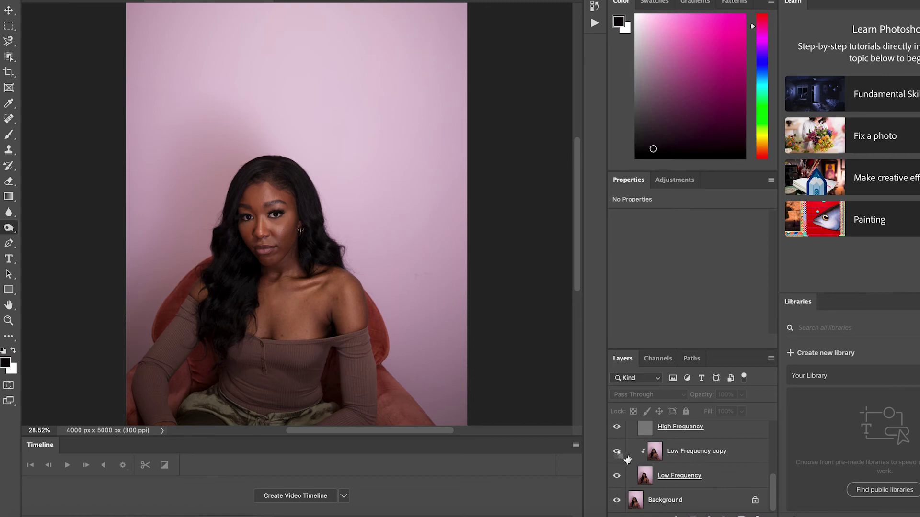
scroll(618, 458, "up", 2)
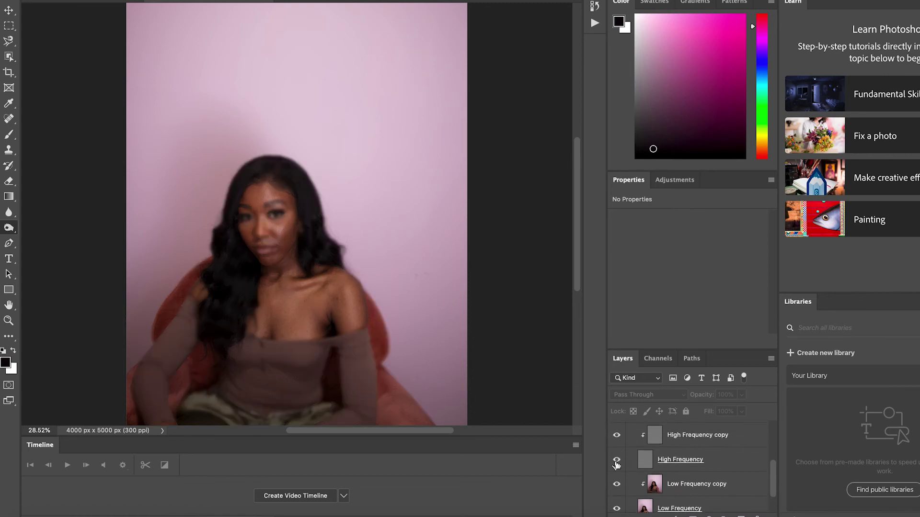
scroll(642, 469, "down", 2)
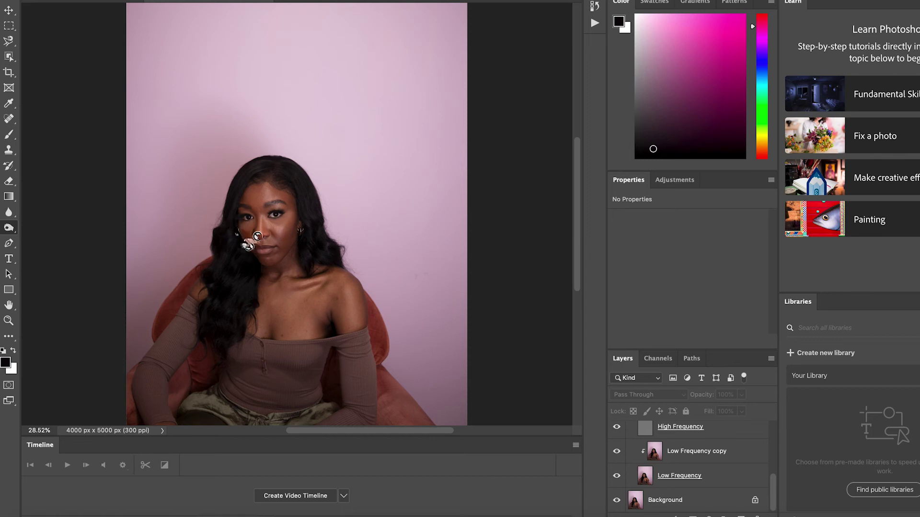
Step: Check the effect of the Low Frequency copy layer on the portrait, leaving the layer shown
left_click(641, 476)
left_click(618, 453)
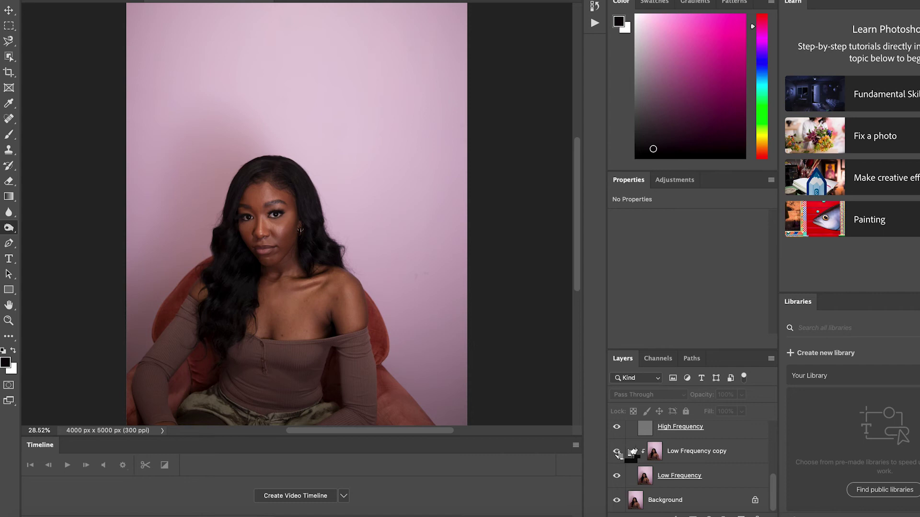
key("ctrl+j")
Step: Compare the woman's skin up close with the High Frequency copy layer hidden and shown, leaving the layer shown
scroll(629, 453, "up", 1)
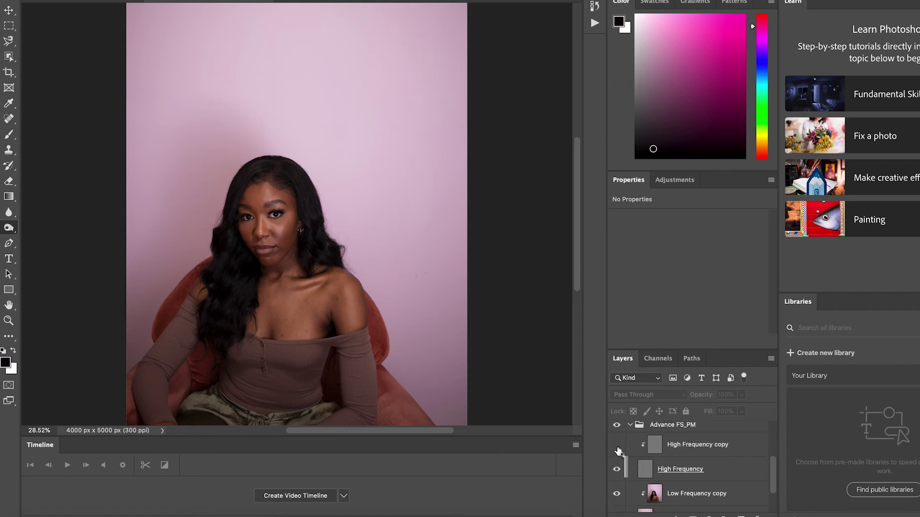
key("ctrl+plus")
key("ctrl+plus")
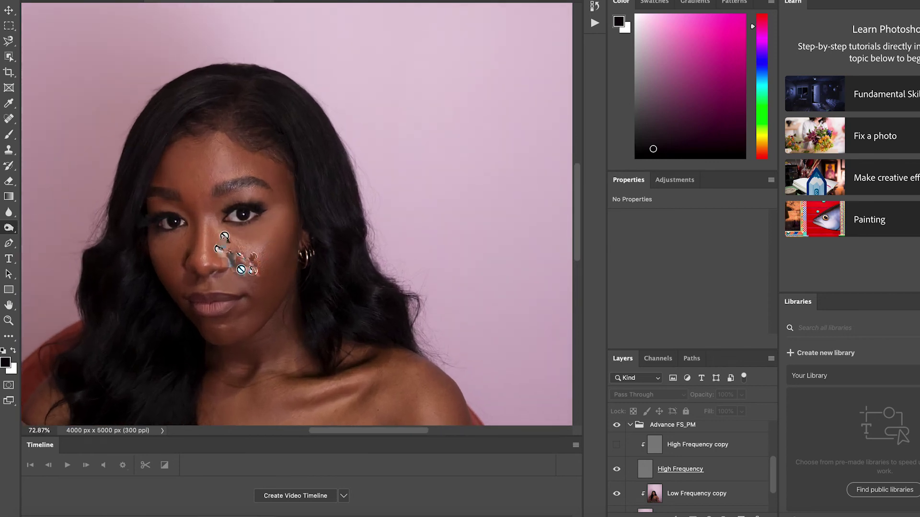
scroll(239, 286, "down", 3)
scroll(239, 286, "down", 1)
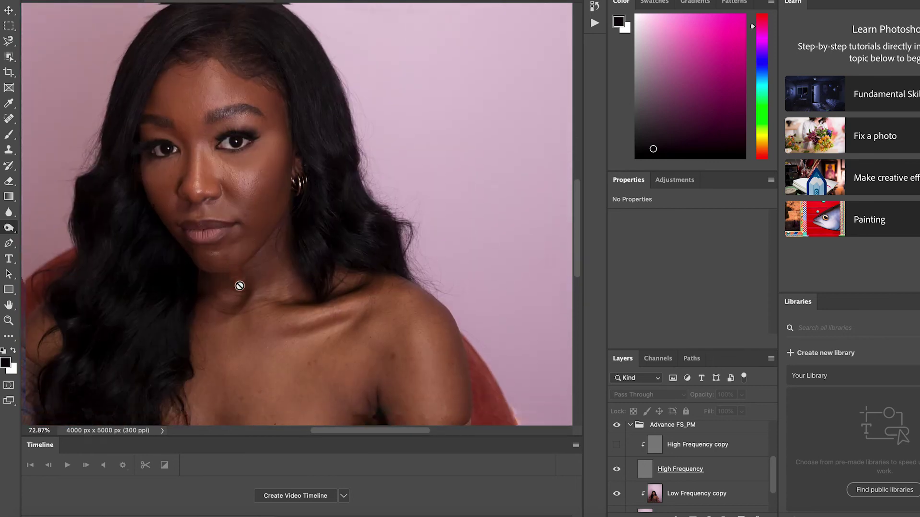
scroll(239, 285, "left", 2)
scroll(240, 285, "left", 1)
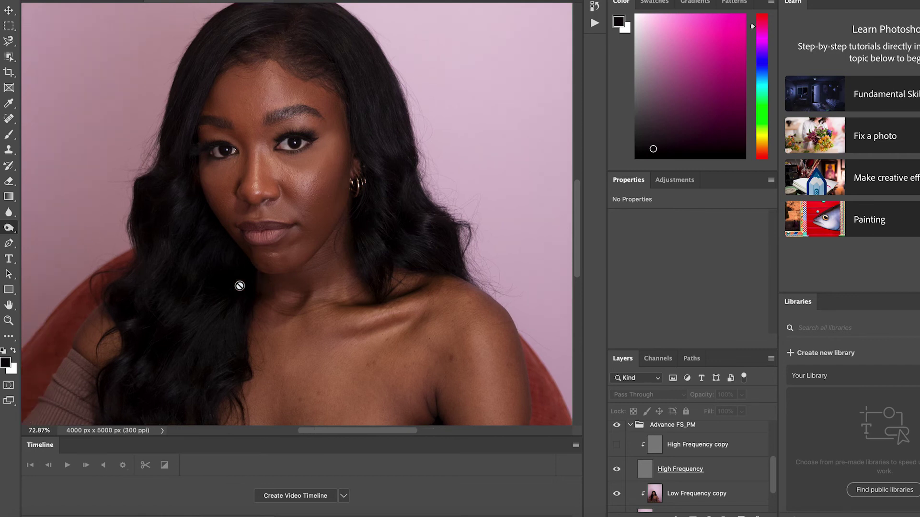
scroll(238, 287, "down", 3)
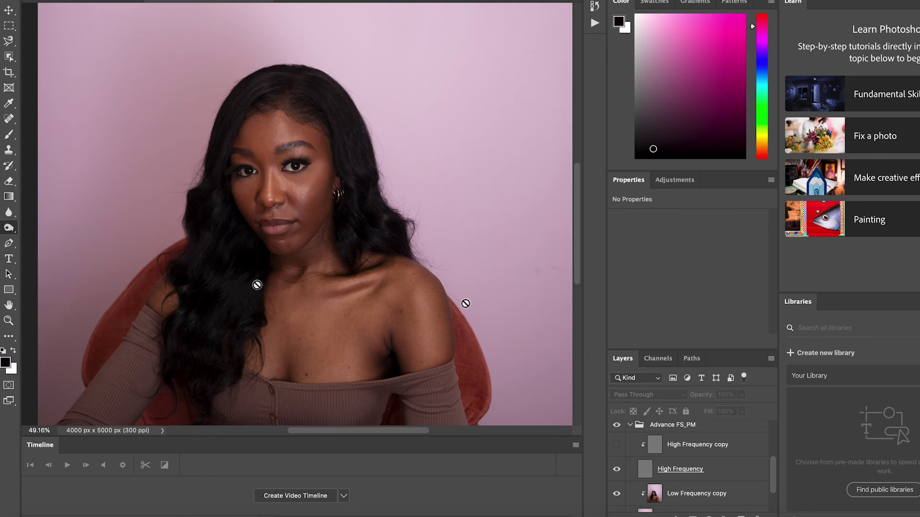
left_click(617, 447)
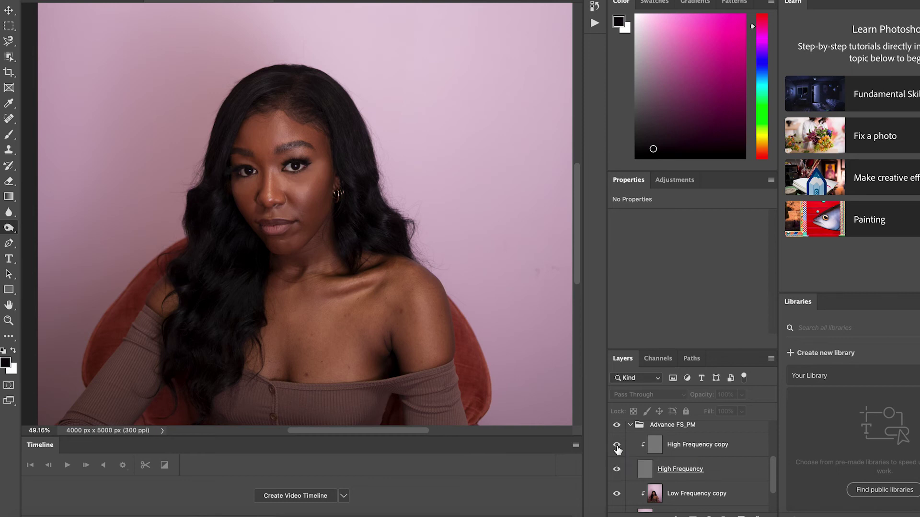
Step: Collapse the Advance FS_PM group, and expand and show the D&B group
left_click(630, 425)
left_click(631, 465)
left_click(617, 466)
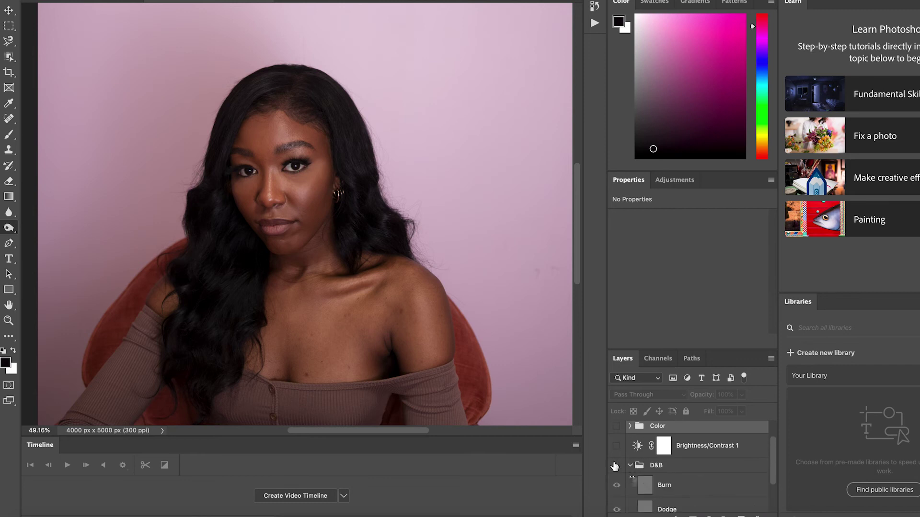
Step: Hide the Burn layer and compare the portrait with the Dodge layer hidden and shown, leaving Dodge shown
left_click(615, 483)
scroll(615, 484, "down", 2)
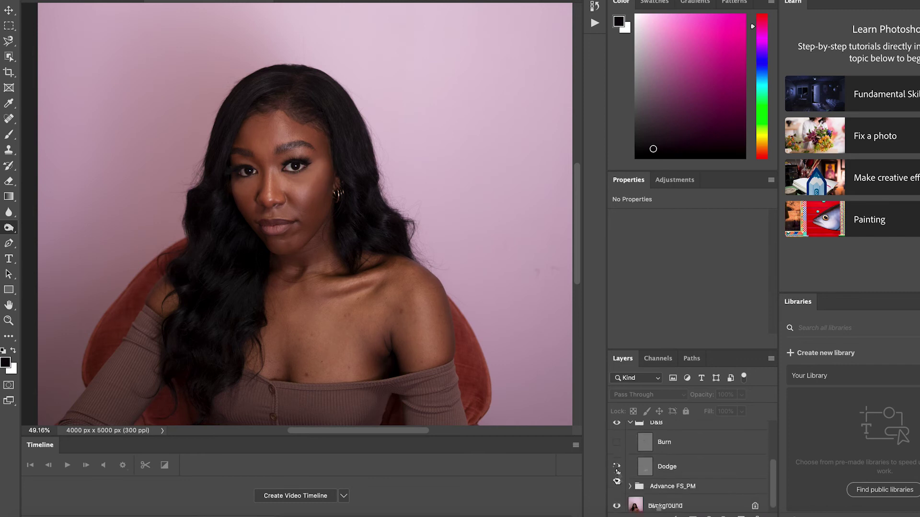
left_click(616, 464)
left_click(617, 461)
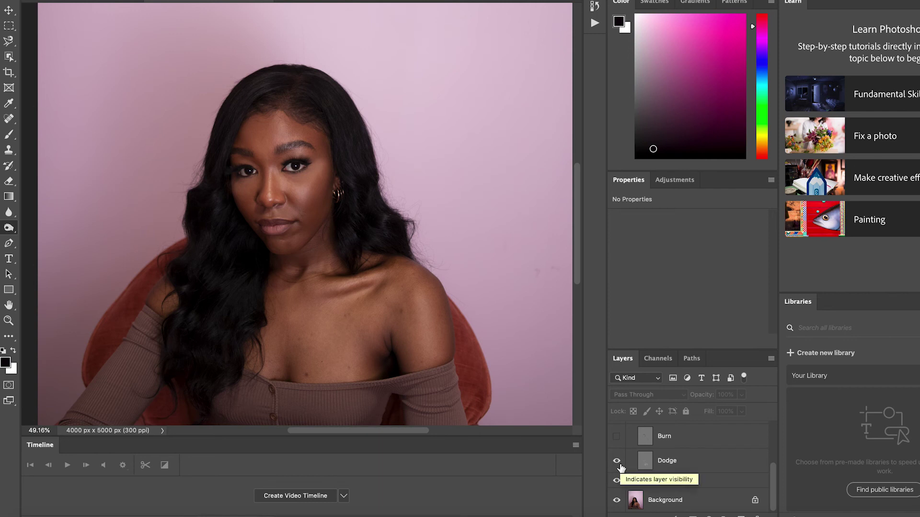
Step: Recheck how the Dodge layer affects the chest and shoulder highlights by toggling its visibility, leaving it shown
left_click(618, 462)
left_click(619, 463)
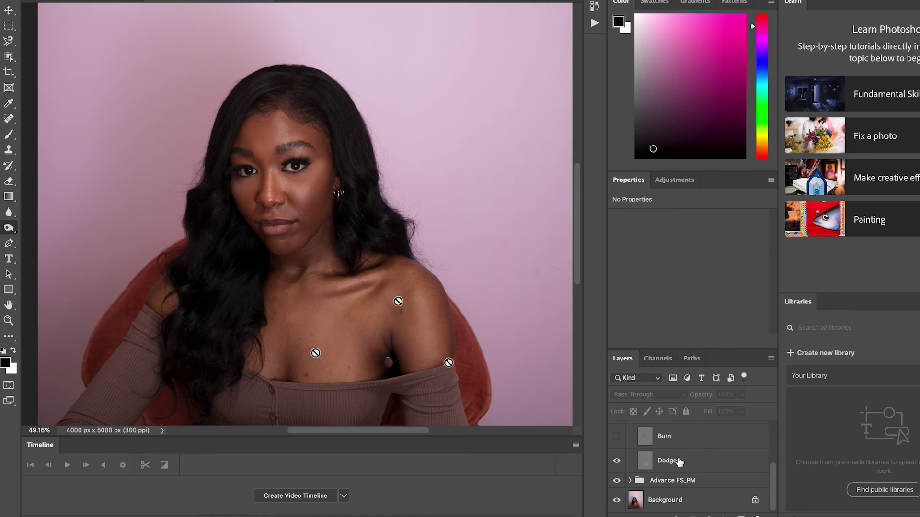
left_click(616, 461)
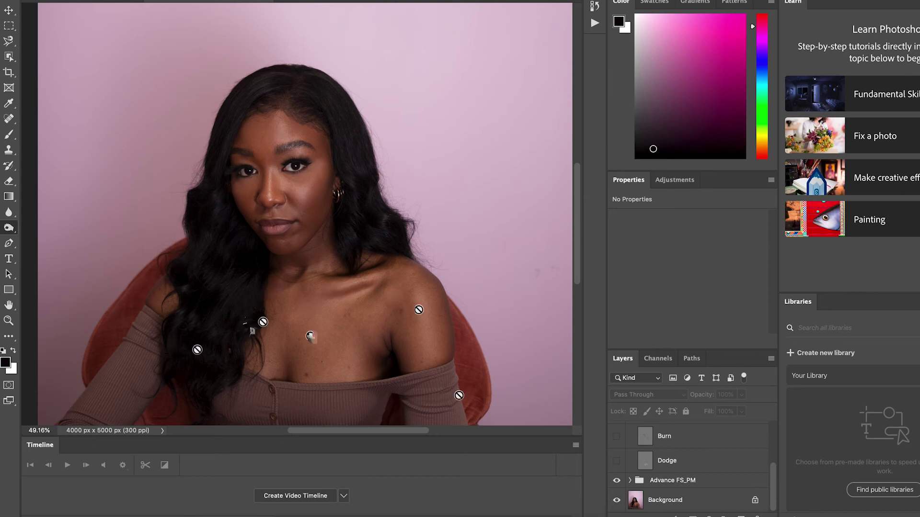
left_click(617, 461)
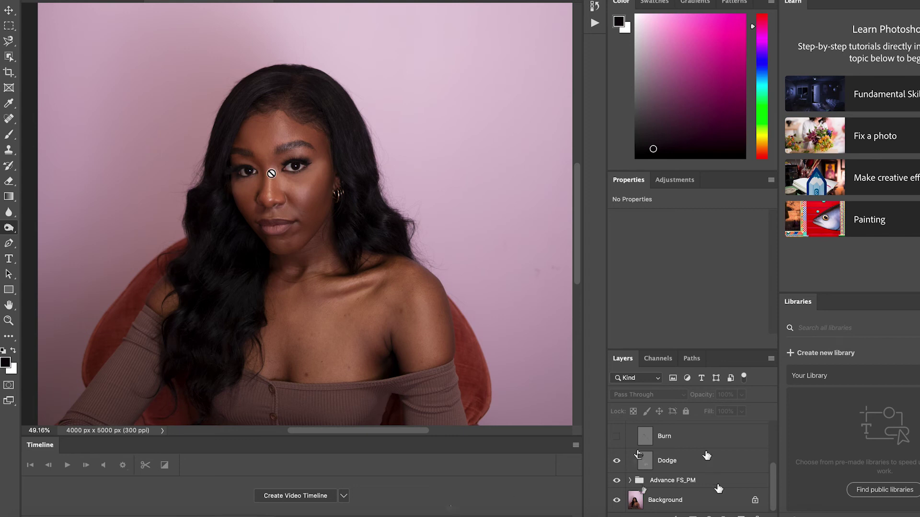
Step: Show the Burn layer and compare the portrait with and without it, leaving the layer shown
left_click(617, 437)
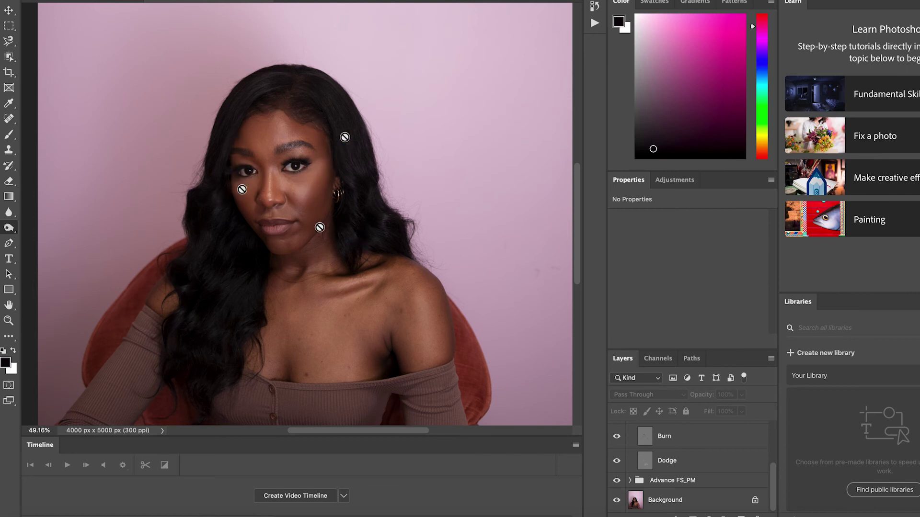
left_click(617, 437)
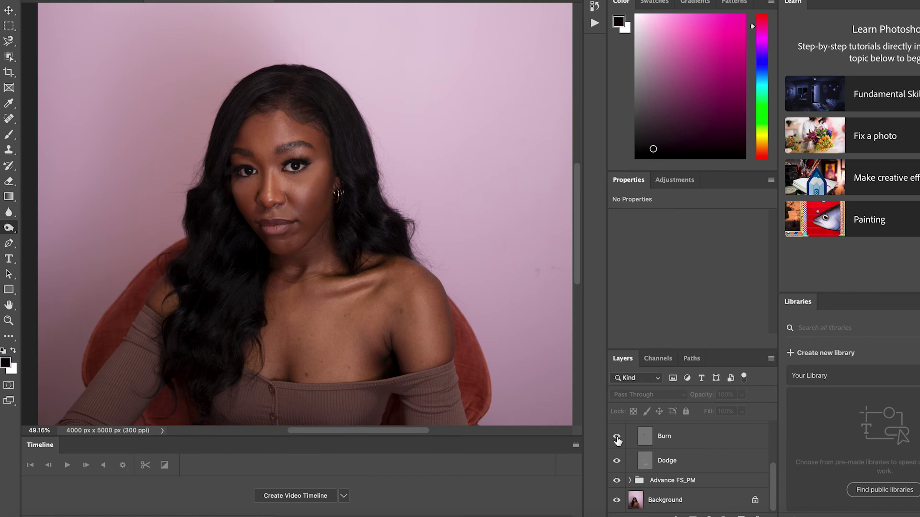
left_click(617, 437)
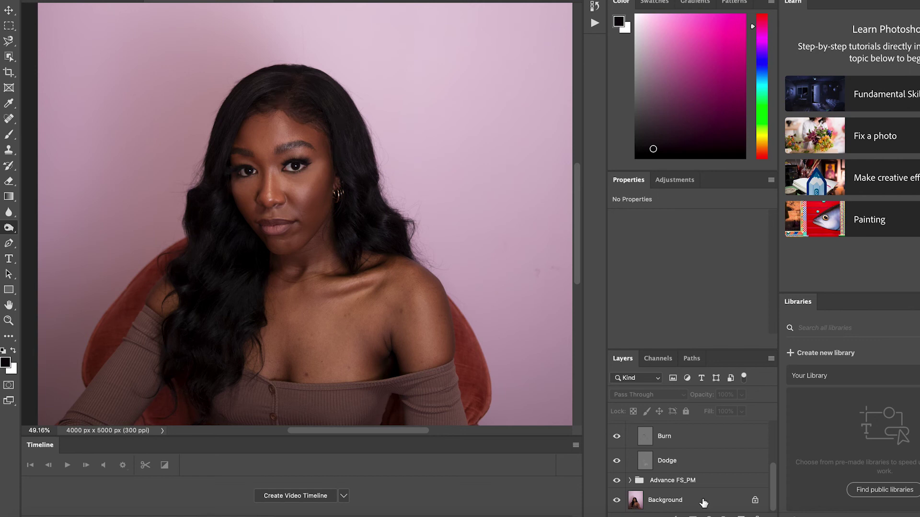
Step: Collapse the D&B group and compare the portrait with the whole group hidden and shown, leaving it shown
scroll(626, 471, "up", 3)
left_click(629, 468)
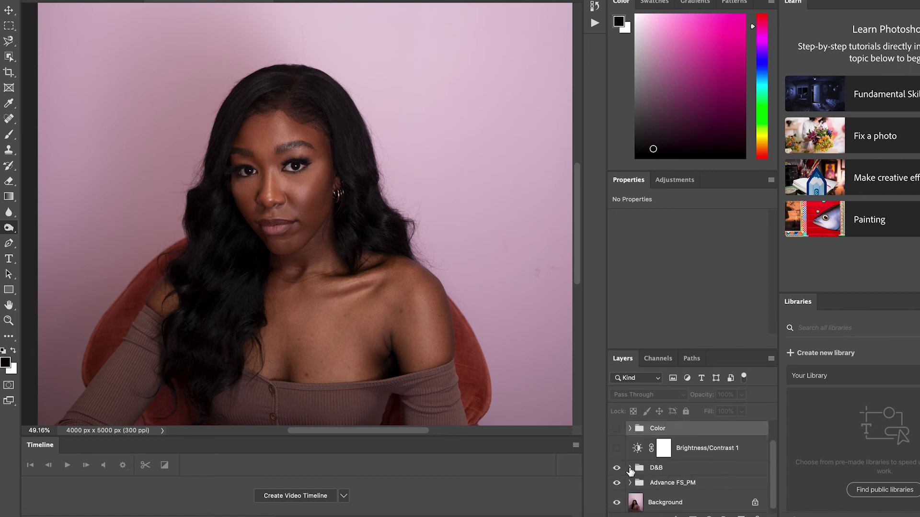
left_click(617, 468)
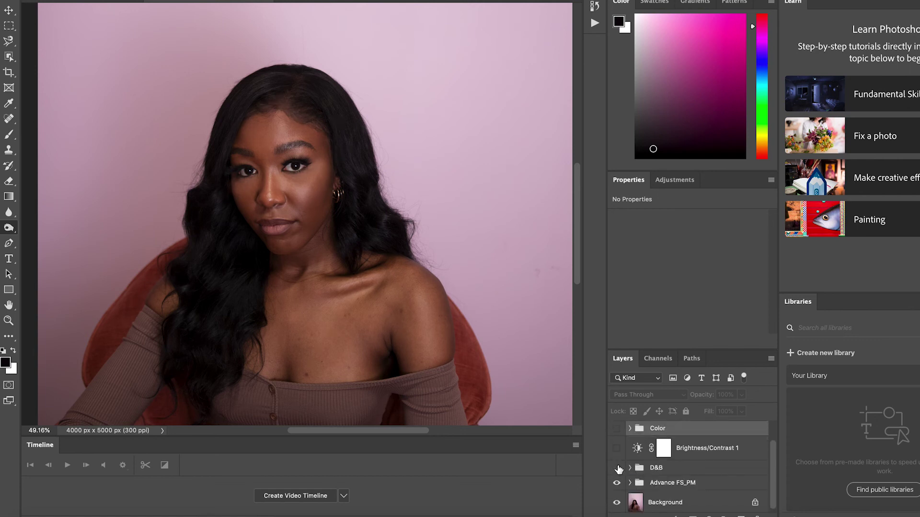
left_click(617, 468)
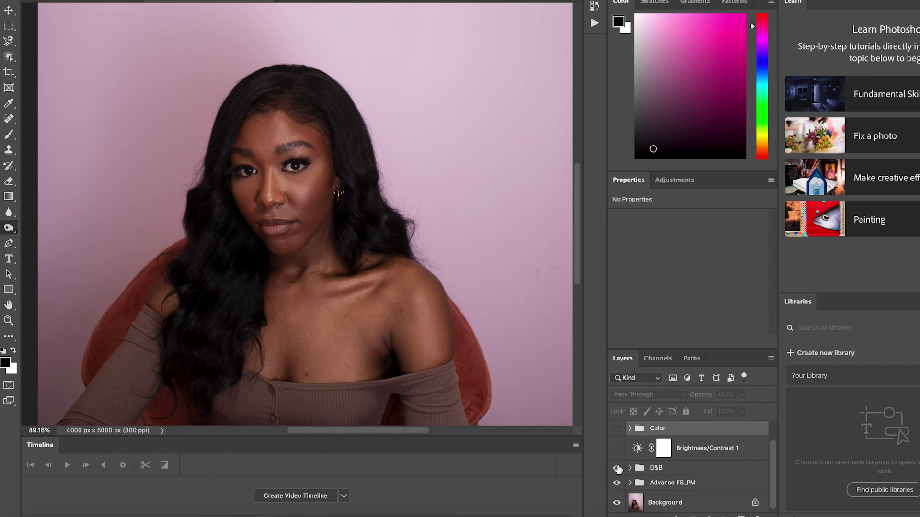
Step: Select and show the Brightness/Contrast 1 layer, and compare the portrait with and without it, leaving it shown
scroll(654, 465, "up", 2)
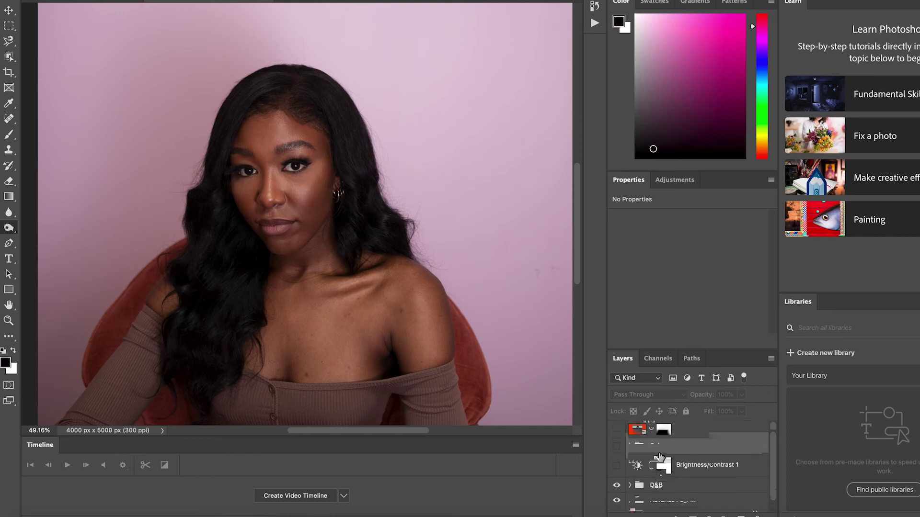
left_click_drag(650, 474, 678, 474)
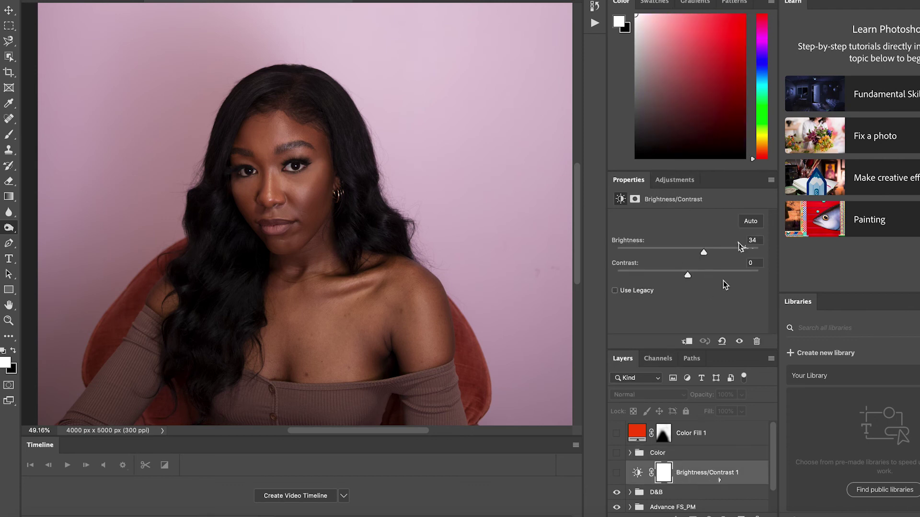
left_click(617, 474)
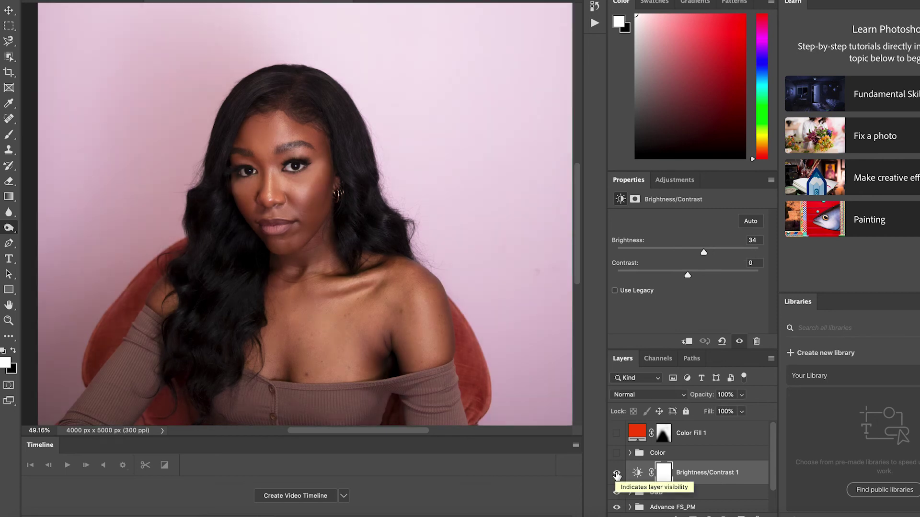
left_click(617, 474)
left_click(617, 475)
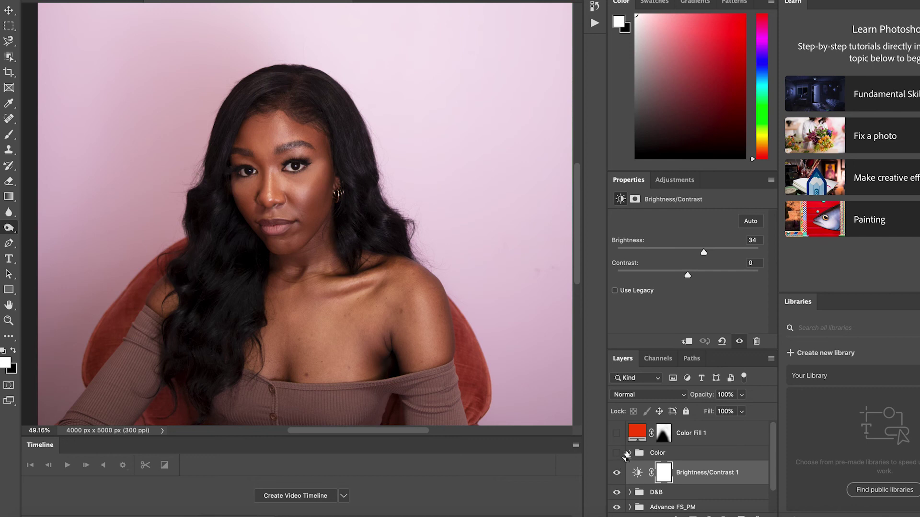
Step: Expand and show the Color group with Selective Color 1 and Channel Mixer 1 hidden, leaving only Vibrance 1 shown in it
left_click(630, 453)
scroll(676, 472, "down", 3)
left_click_drag(680, 471, 617, 463)
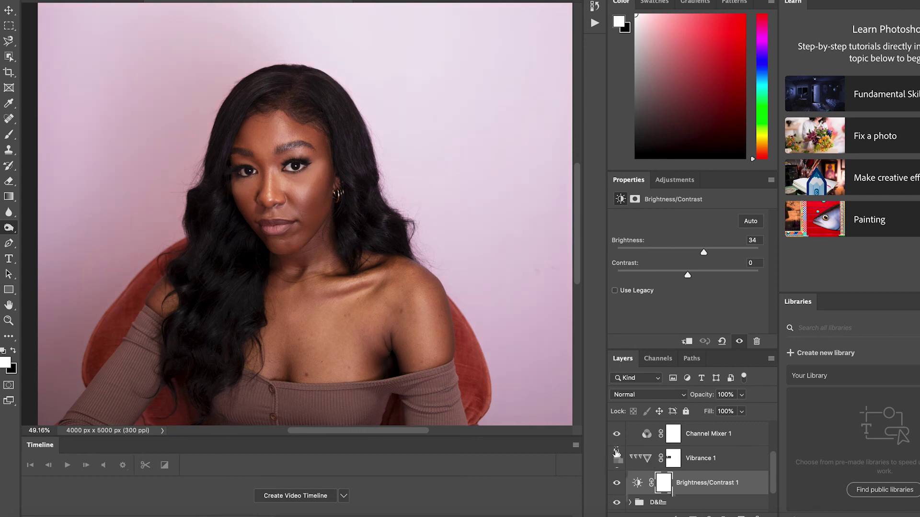
scroll(617, 450, "up", 1)
scroll(617, 432, "up", 2)
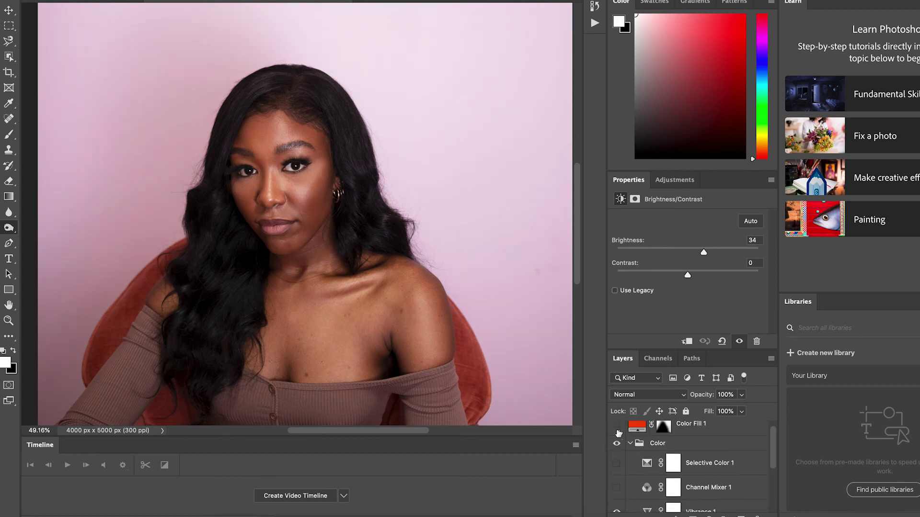
scroll(616, 443, "down", 2)
scroll(671, 453, "down", 1)
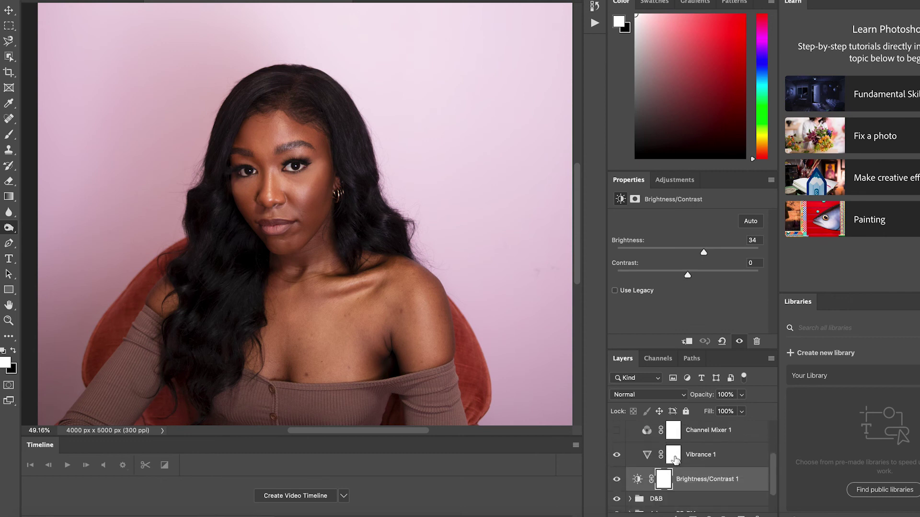
Step: View the Vibrance 1 settings and compare the portrait with that layer hidden and shown, leaving it shown
left_click(704, 455)
left_click(619, 457)
left_click(618, 456)
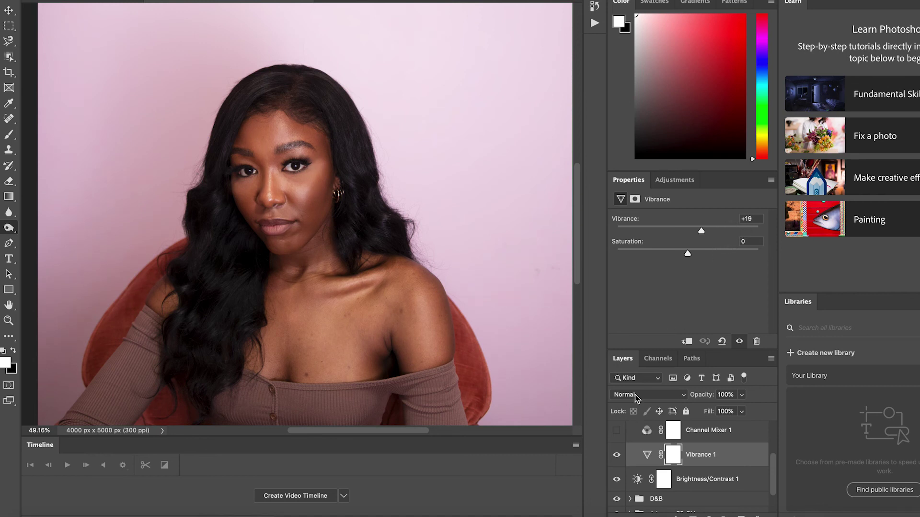
Step: Show the Channel Mixer 1 layer and review its red output channel settings
left_click(616, 435)
left_click(675, 434)
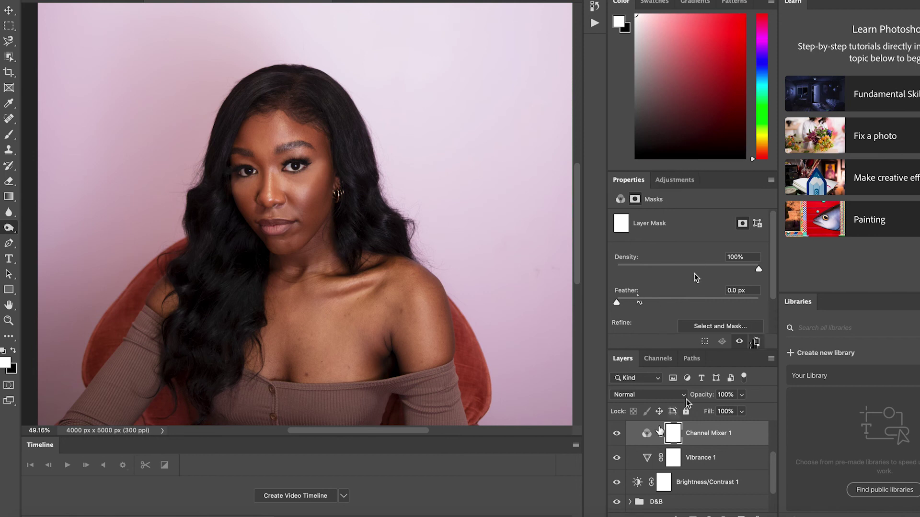
left_click(693, 433)
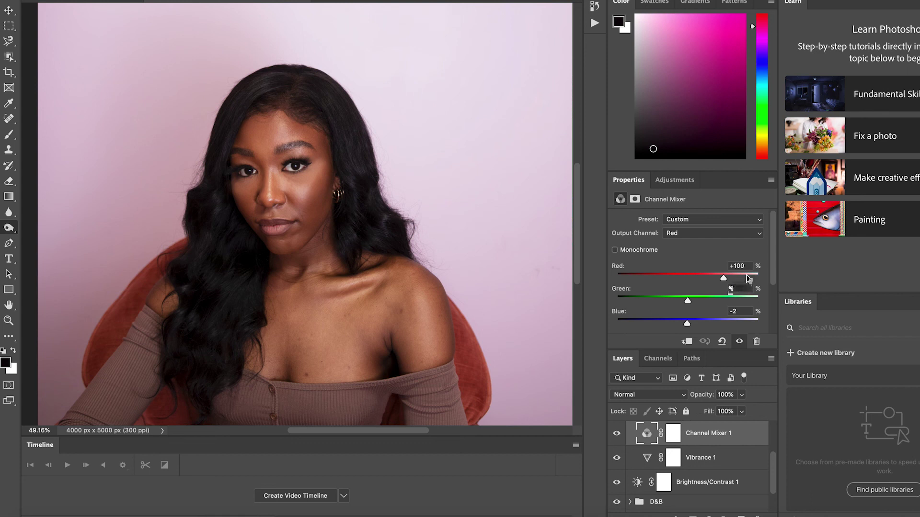
left_click_drag(773, 286, 773, 264)
Step: Show the Selective Color 1 layer and review its adjustments for the Reds
left_click_drag(721, 439, 719, 442)
left_click(617, 441)
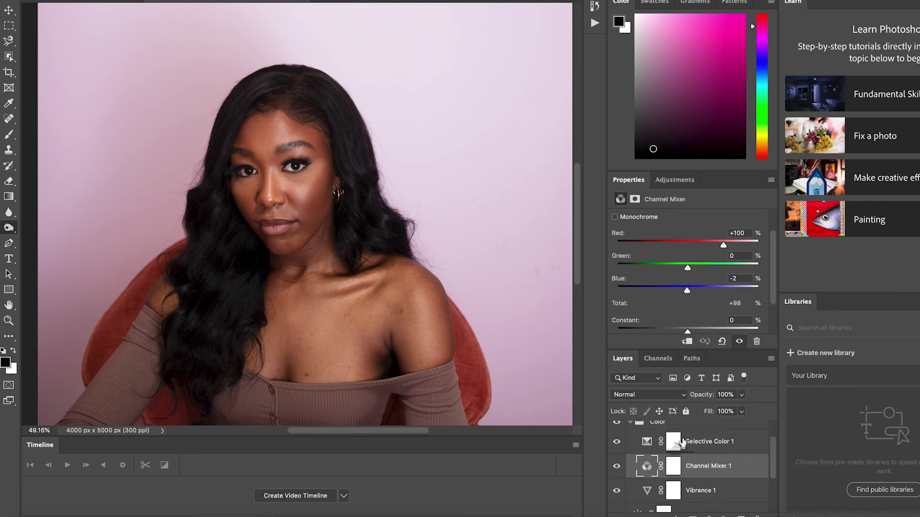
left_click(683, 441)
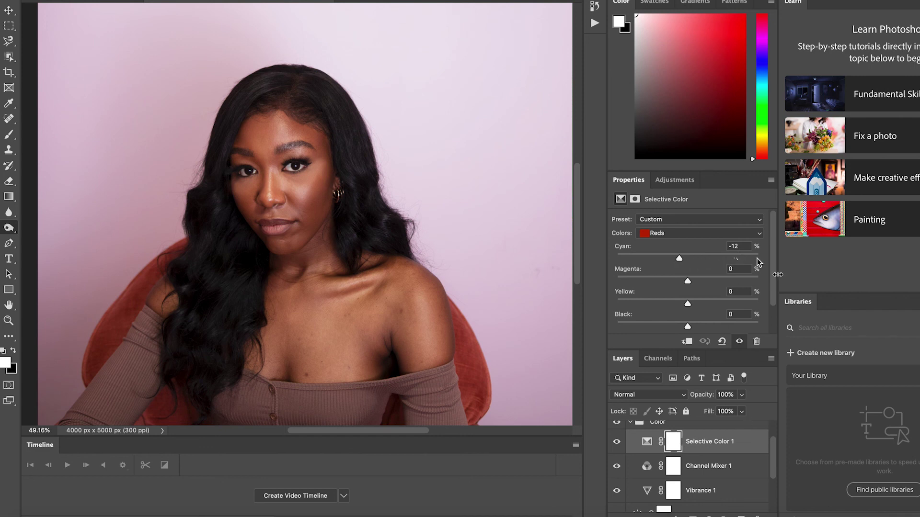
scroll(774, 287, "down", 2)
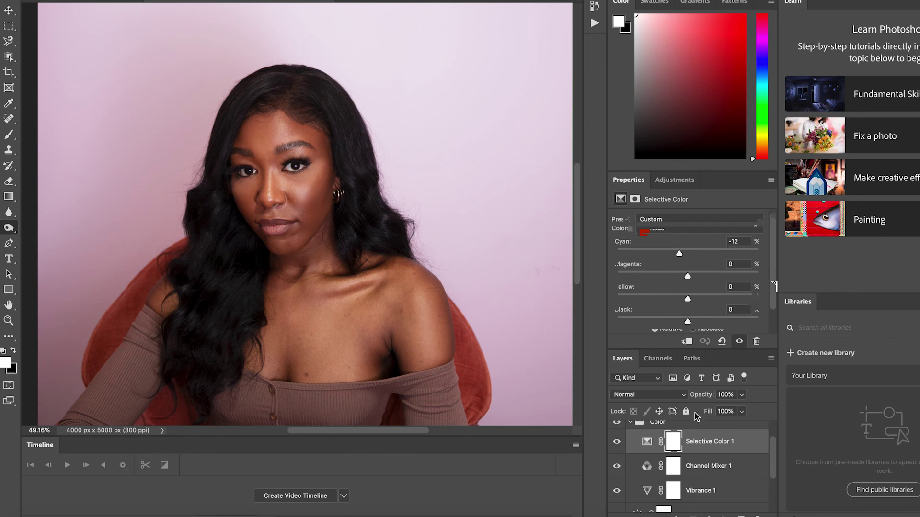
Step: Collapse the Color group and compare the portrait with the whole group hidden and shown, leaving it shown
scroll(695, 455, "up", 2)
left_click(631, 453)
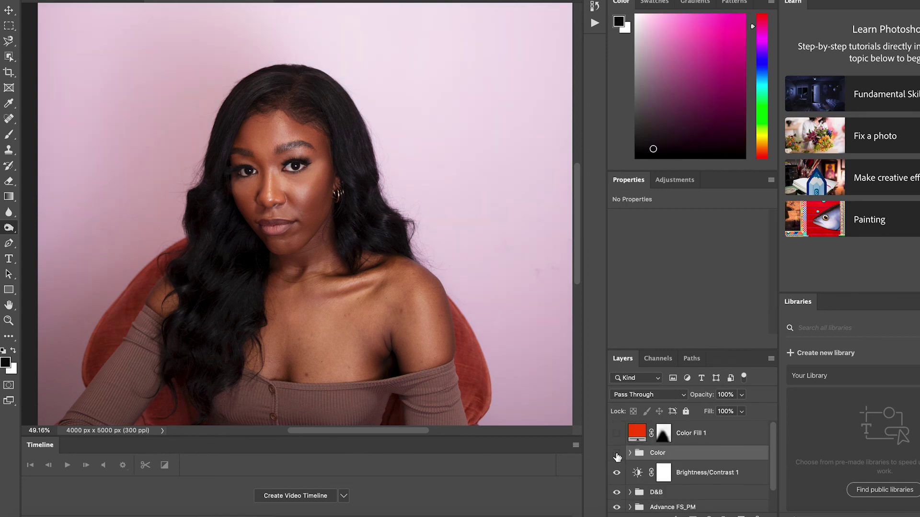
left_click(617, 455)
left_click(617, 455)
left_click(618, 455)
Step: Preview the red Color Fill 1 background on the portrait, leaving the layer hidden
left_click_drag(638, 434, 681, 448)
left_click(617, 434)
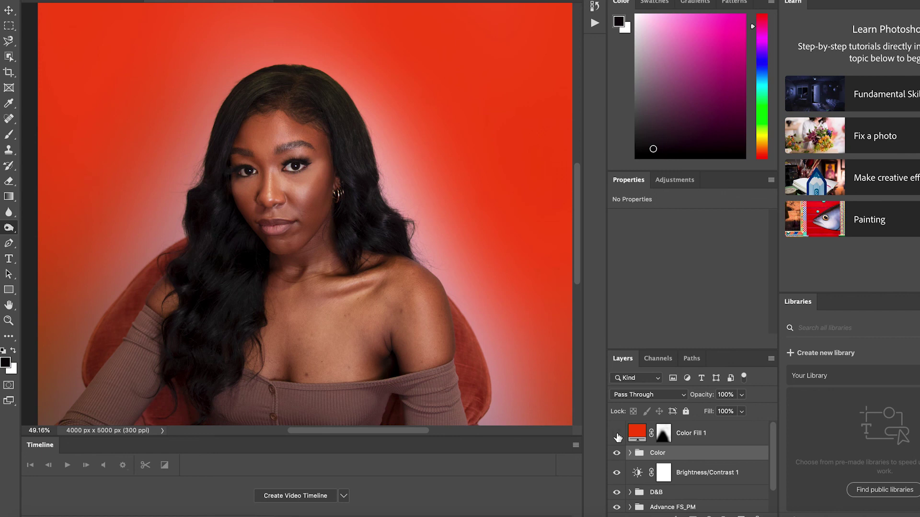
left_click(617, 434)
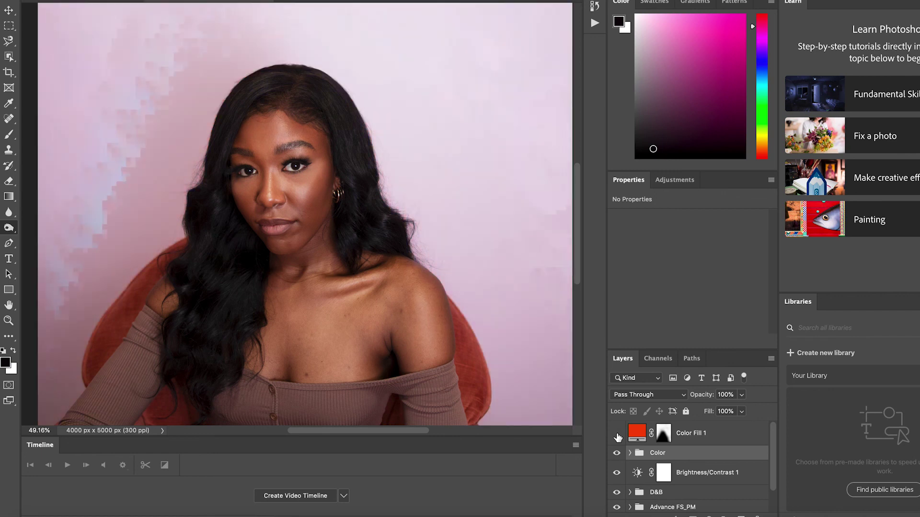
mouse_move(627, 445)
left_mouse_down()
mouse_move(637, 438)
mouse_move(618, 437)
mouse_move(642, 438)
mouse_move(617, 437)
left_mouse_up()
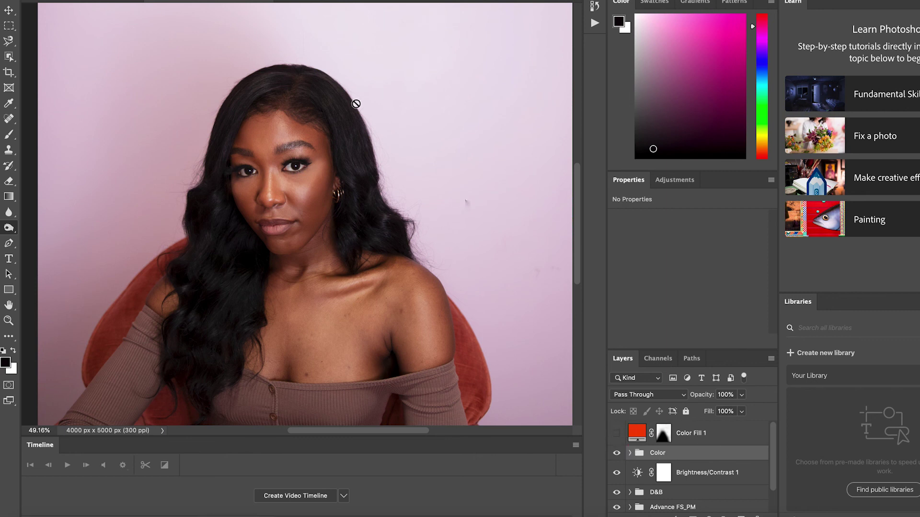
Step: Examine the retouched portrait up close and as a whole
scroll(674, 452, "down", 1)
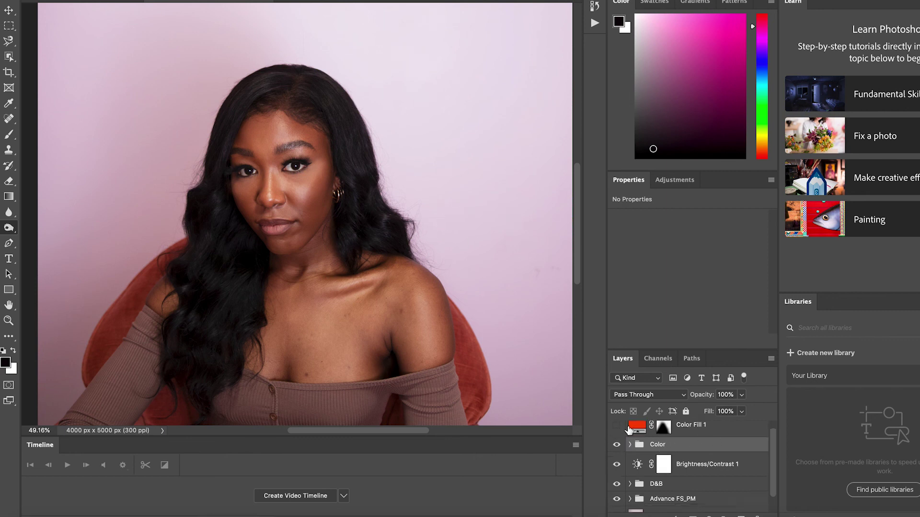
scroll(468, 366, "down", 3)
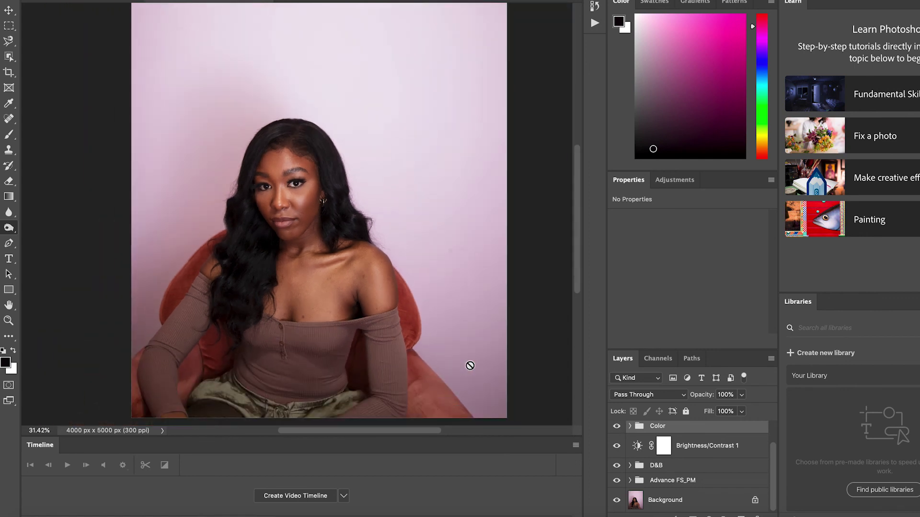
scroll(426, 334, "up", 3)
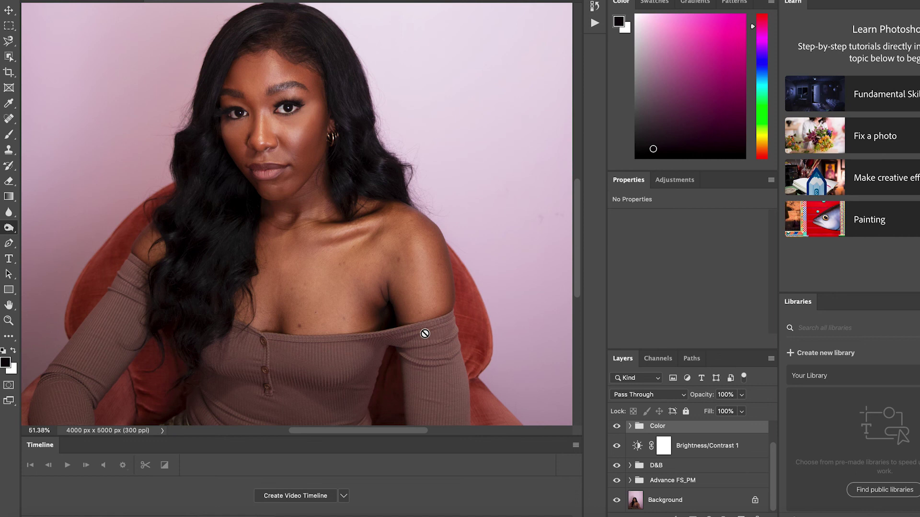
scroll(424, 334, "down", 1)
scroll(424, 334, "down", 3)
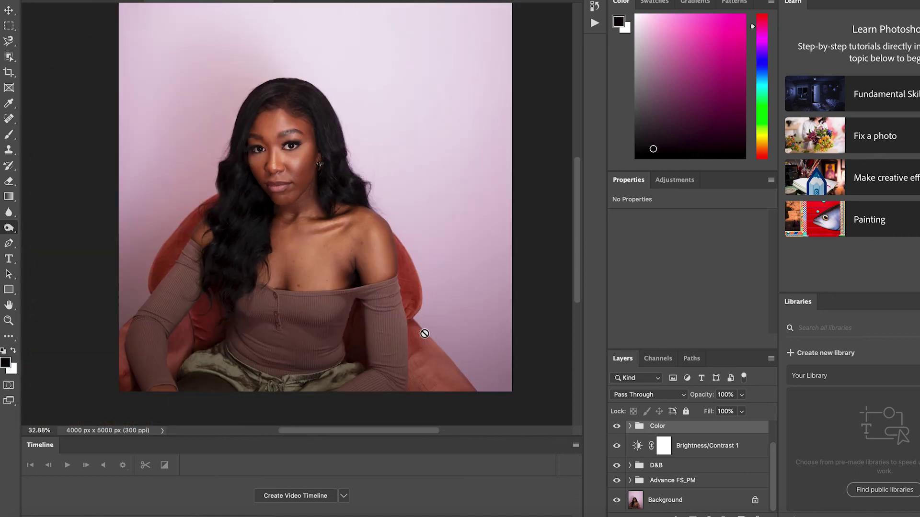
scroll(425, 334, "up", 3)
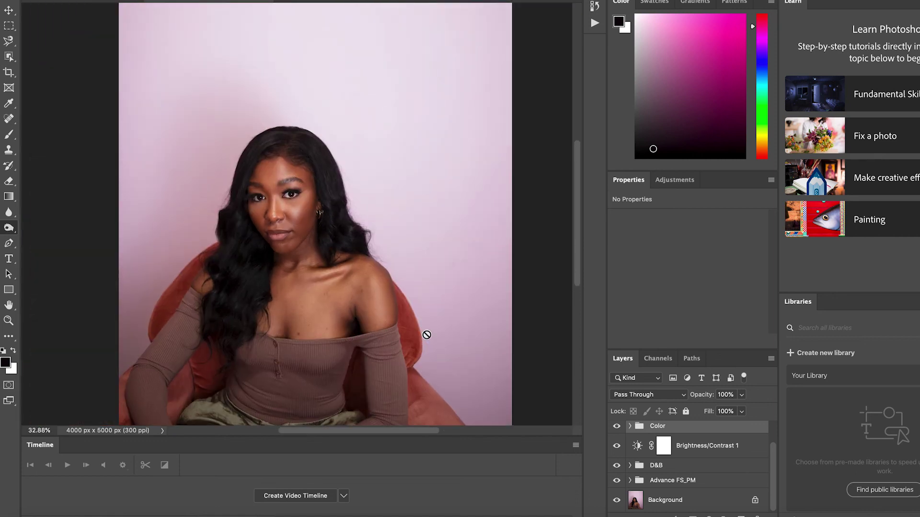
scroll(426, 334, "down", 2)
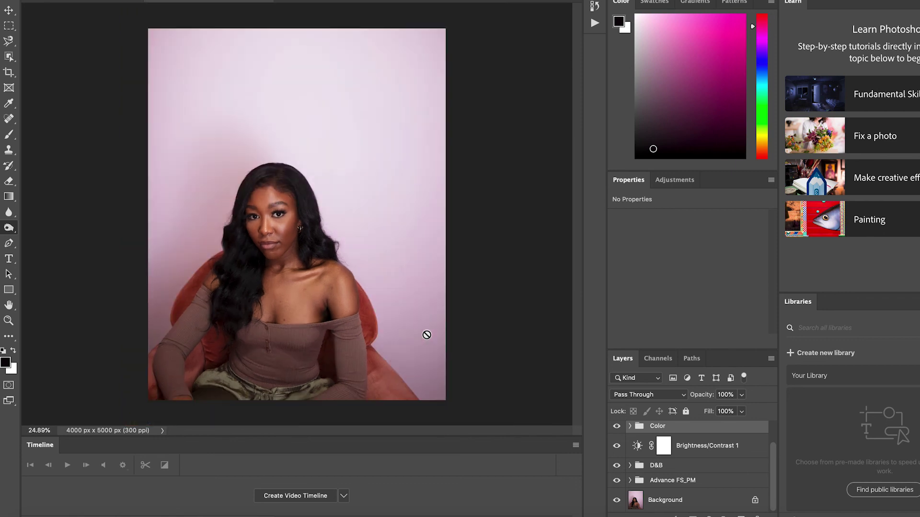
scroll(426, 334, "up", 2)
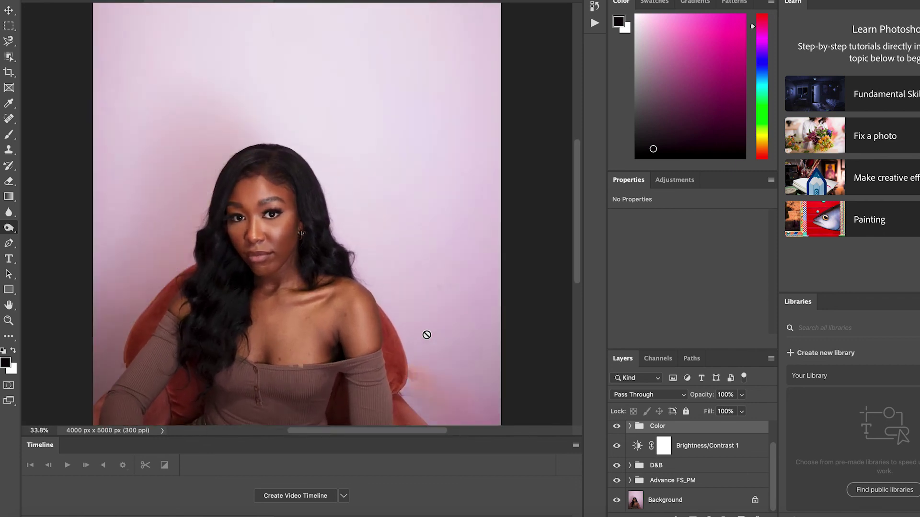
Step: Hide the Color group, Brightness/Contrast 1, the D&B group and the Advance FS_PM group in turn to view the unretouched portrait
left_click(617, 426)
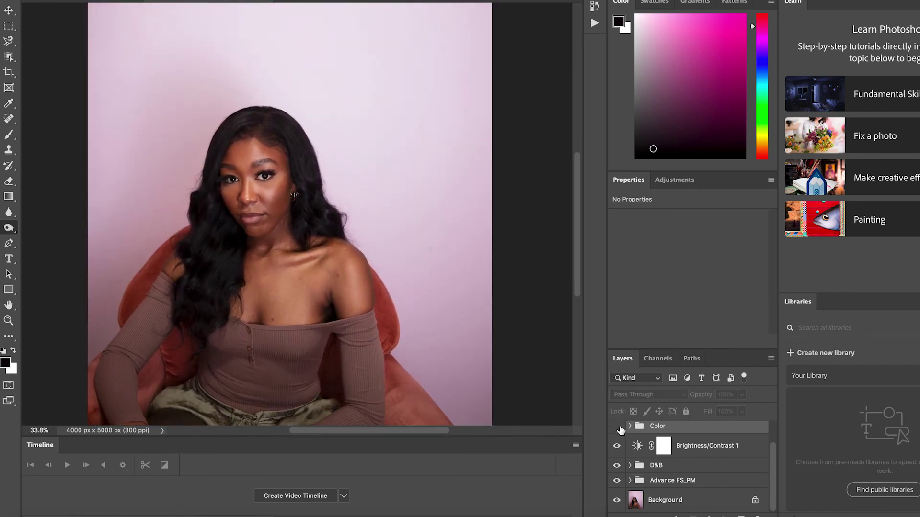
left_click(616, 446)
left_click(617, 465)
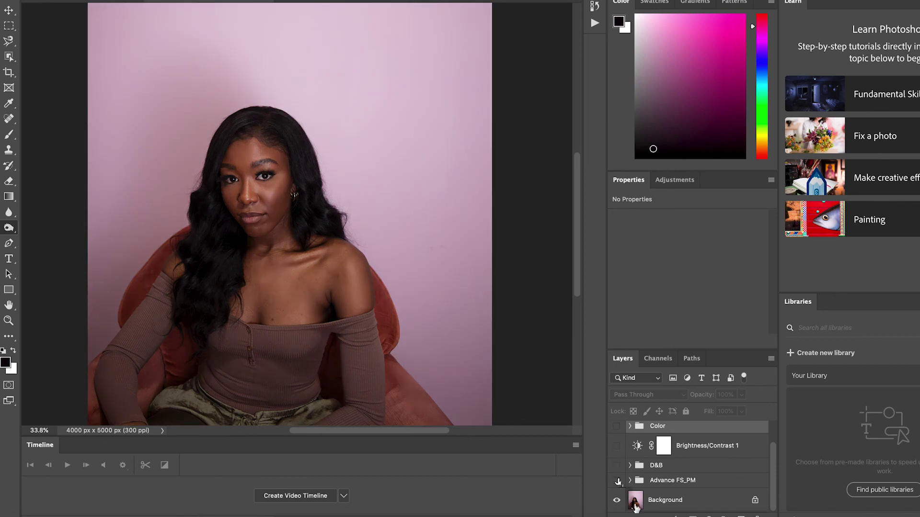
left_click(617, 481)
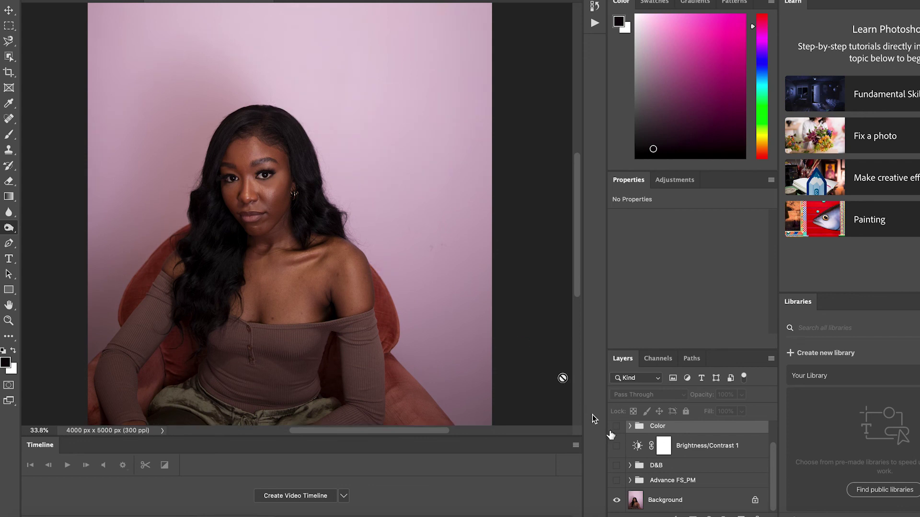
Step: Show the Advance FS_PM, D&B, Brightness/Contrast 1 and Color layers again one by one to review how the retouch builds up
left_click(617, 480)
left_click(617, 466)
left_click(617, 446)
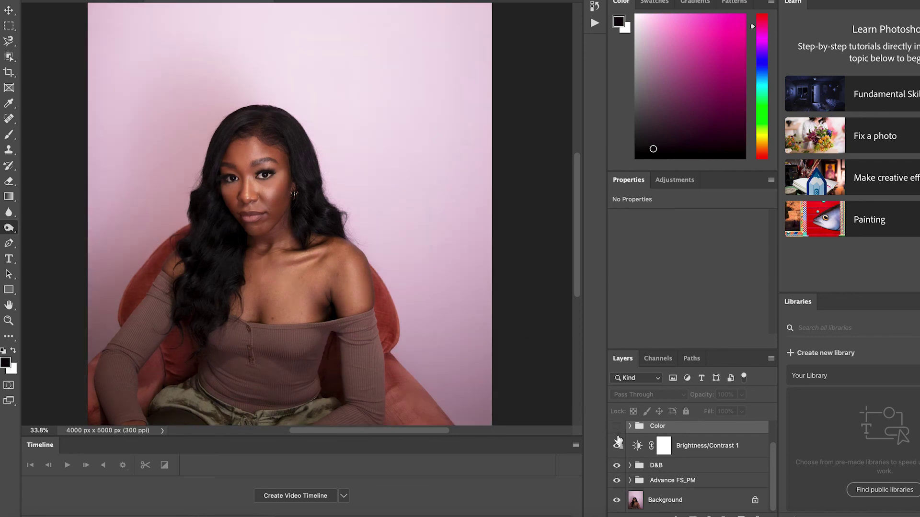
left_click(617, 425)
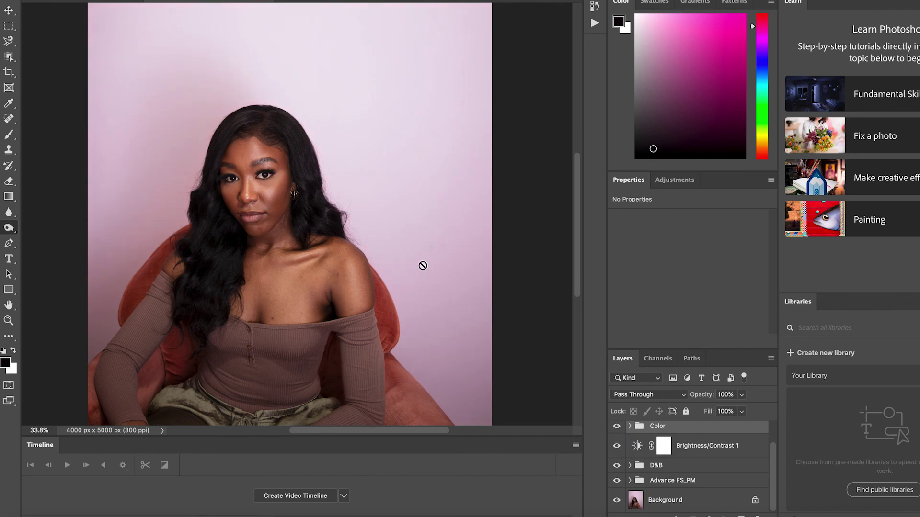
Step: Hide the retouching layers again from Advance FS_PM up to the Color group for another before view of the portrait
scroll(386, 224, "down", 2)
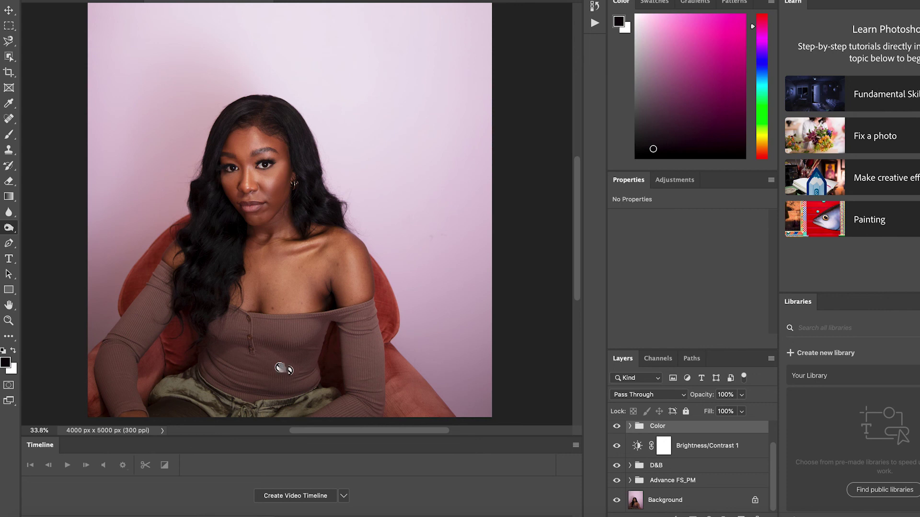
left_click(617, 480)
left_click(619, 465)
left_click(617, 446)
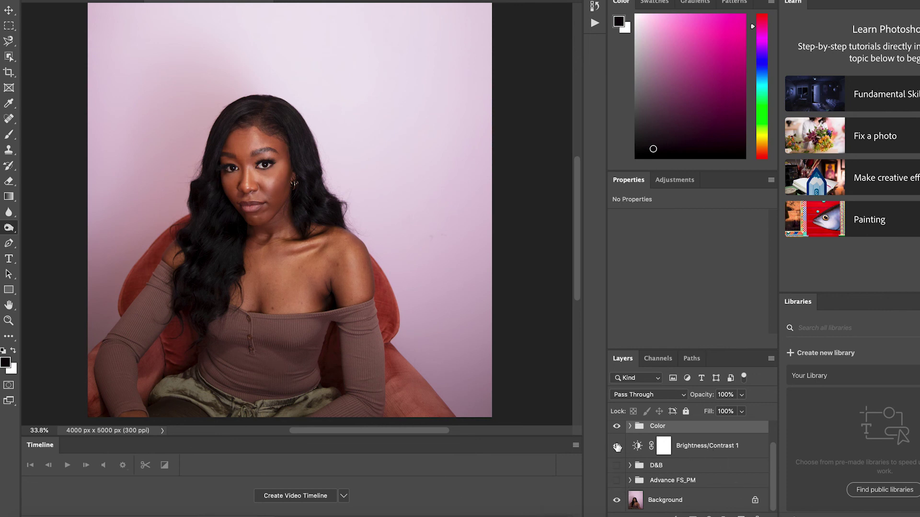
left_click(617, 428)
Step: Restore the visibility of the Color group, Brightness/Contrast 1, D&B and Advance FS_PM, leaving the full retouch shown
left_click(617, 427)
left_click(617, 446)
left_click(617, 465)
left_click(617, 481)
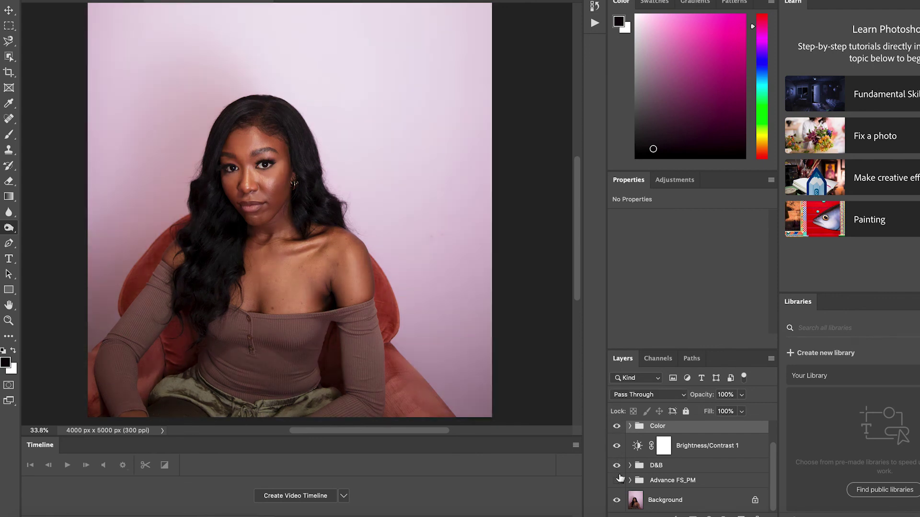
left_click(618, 480)
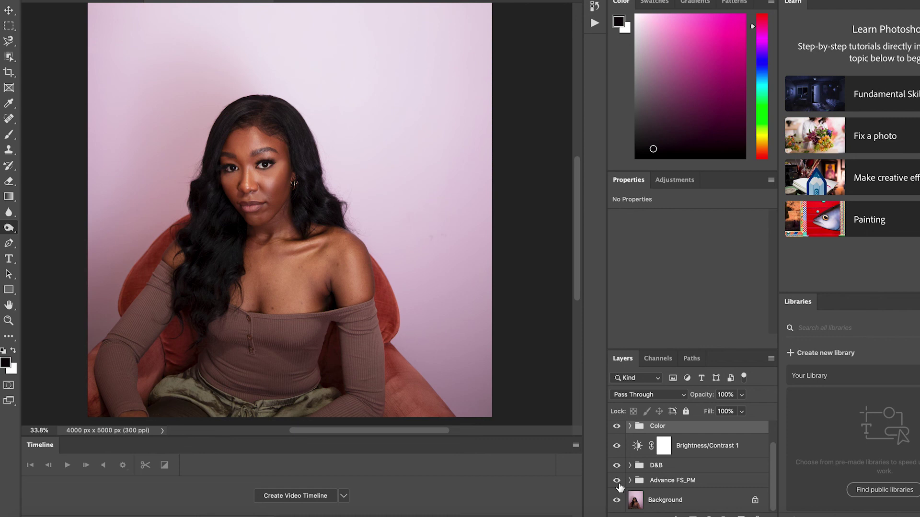